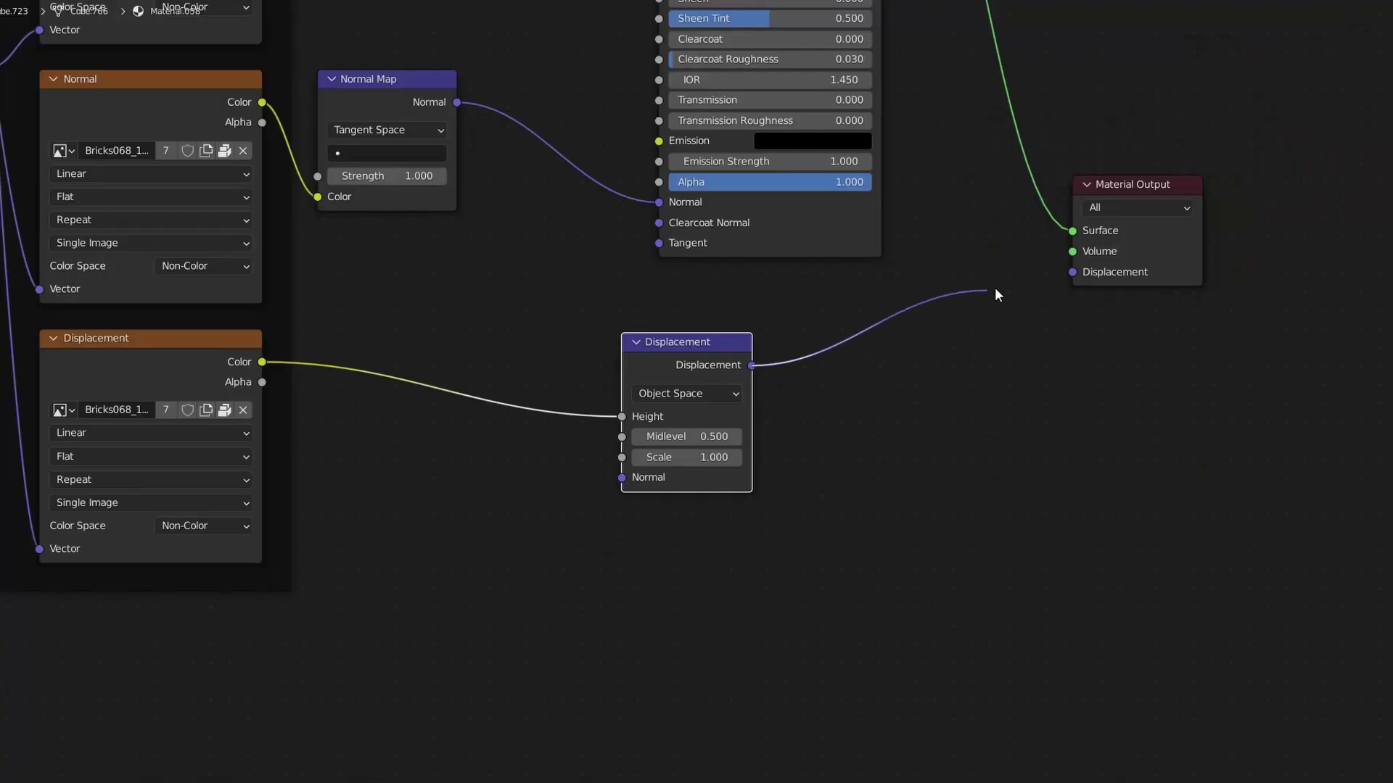
# Step: Connect the Displacement node's output to the Displacement input of the Material Output node
pyautogui.moveTo(996, 292); pyautogui.dragTo(1072, 273)
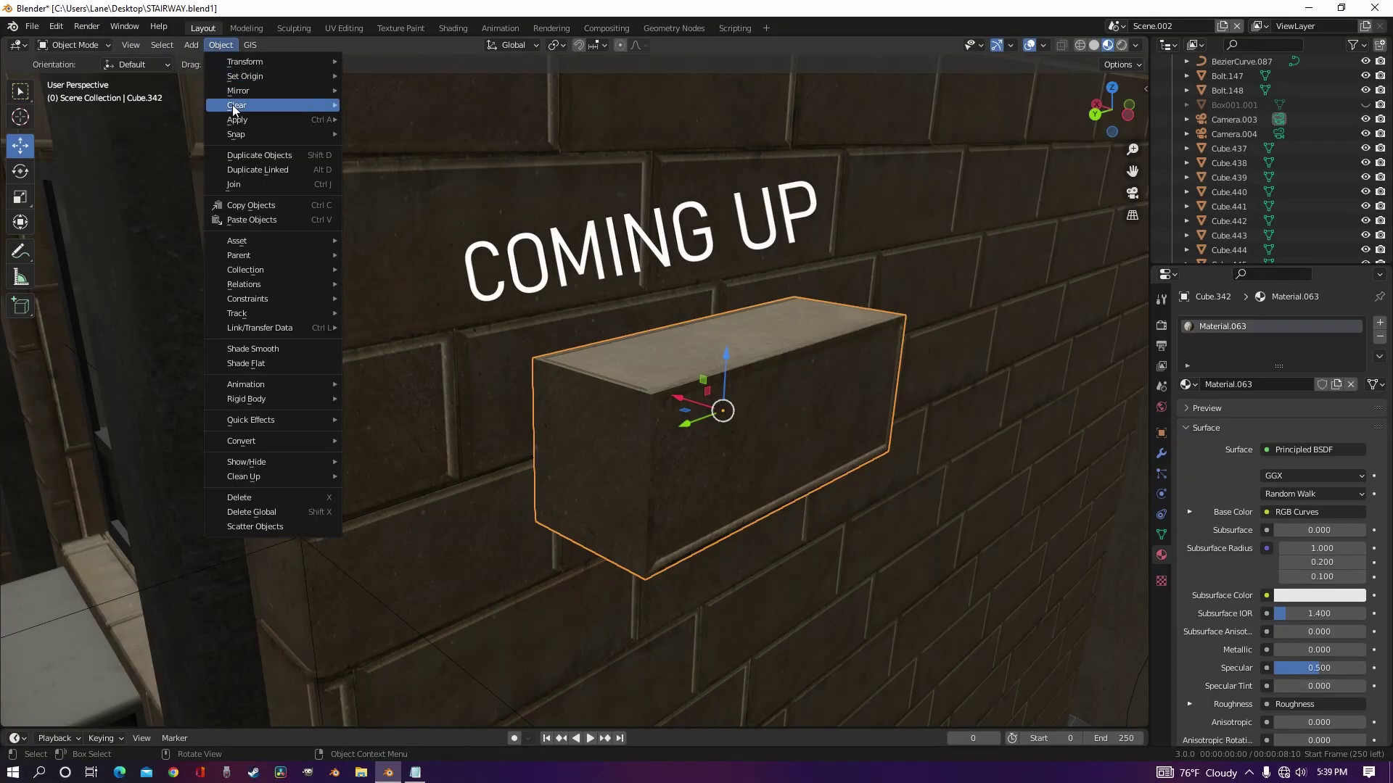
# Step: Apply the scale of the selected brick block
pyautogui.moveTo(251, 118)
pyautogui.click(390, 149)
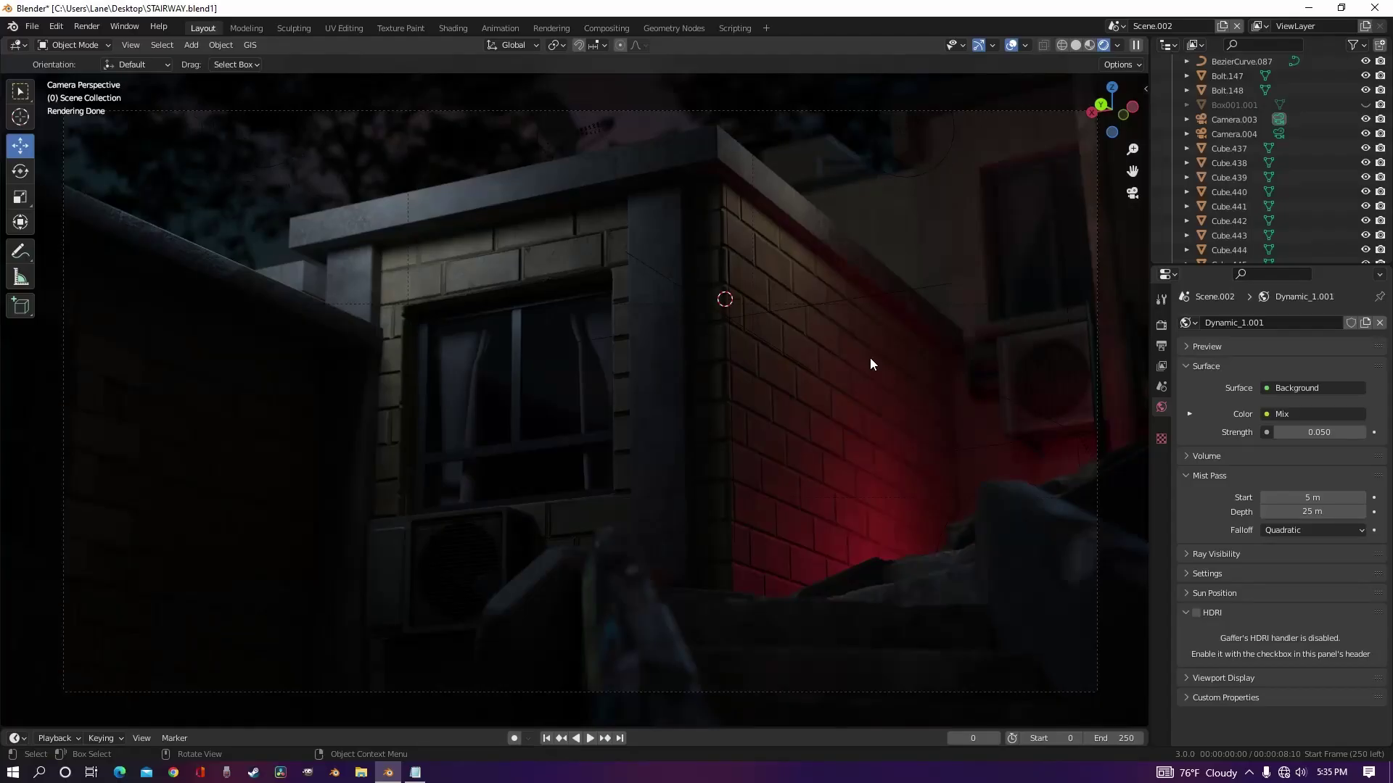
# Step: Switch to material preview shading, then add a cube at the brick building's corner and scale it down to about 0.114
pyautogui.click(1091, 45)
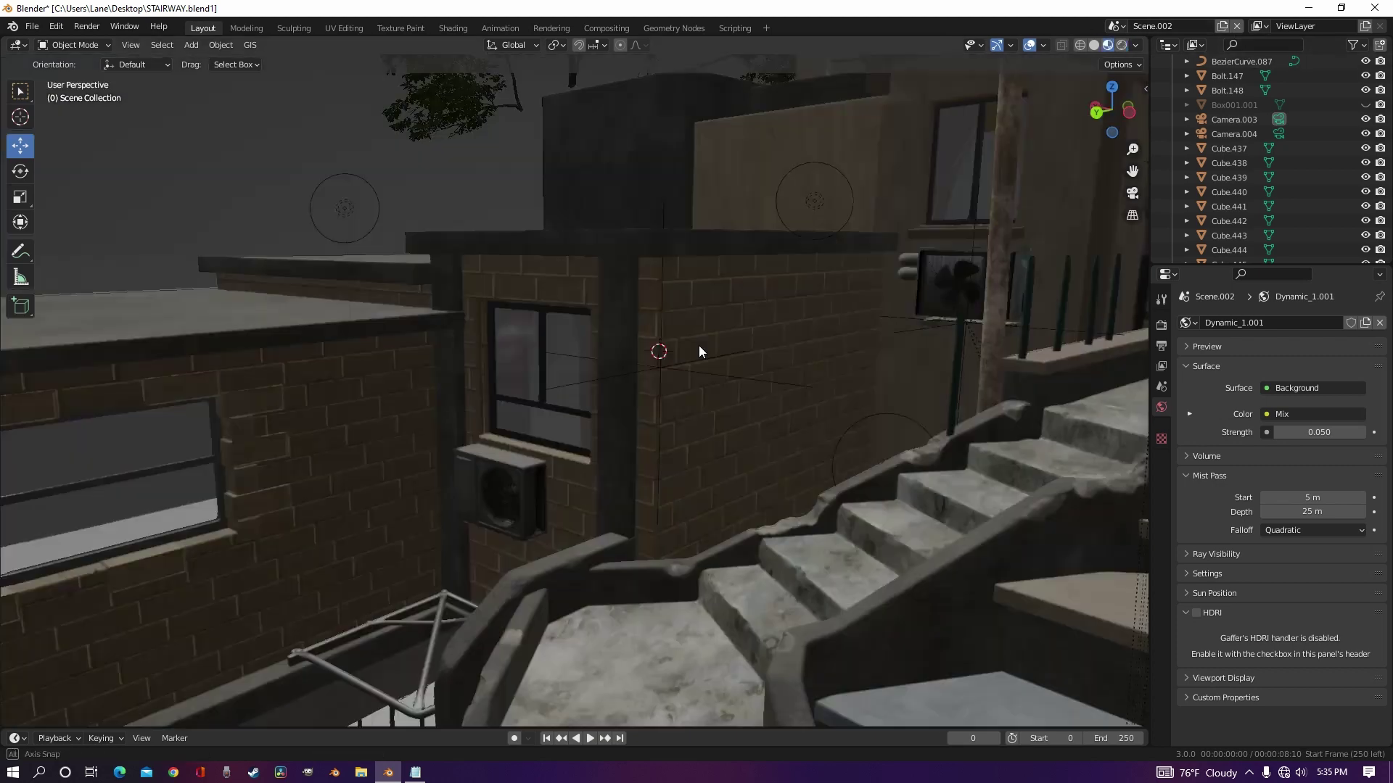
pyautogui.moveTo(699, 345); pyautogui.dragTo(697, 347, button='middle')
pyautogui.hotkey('shift', 'a')
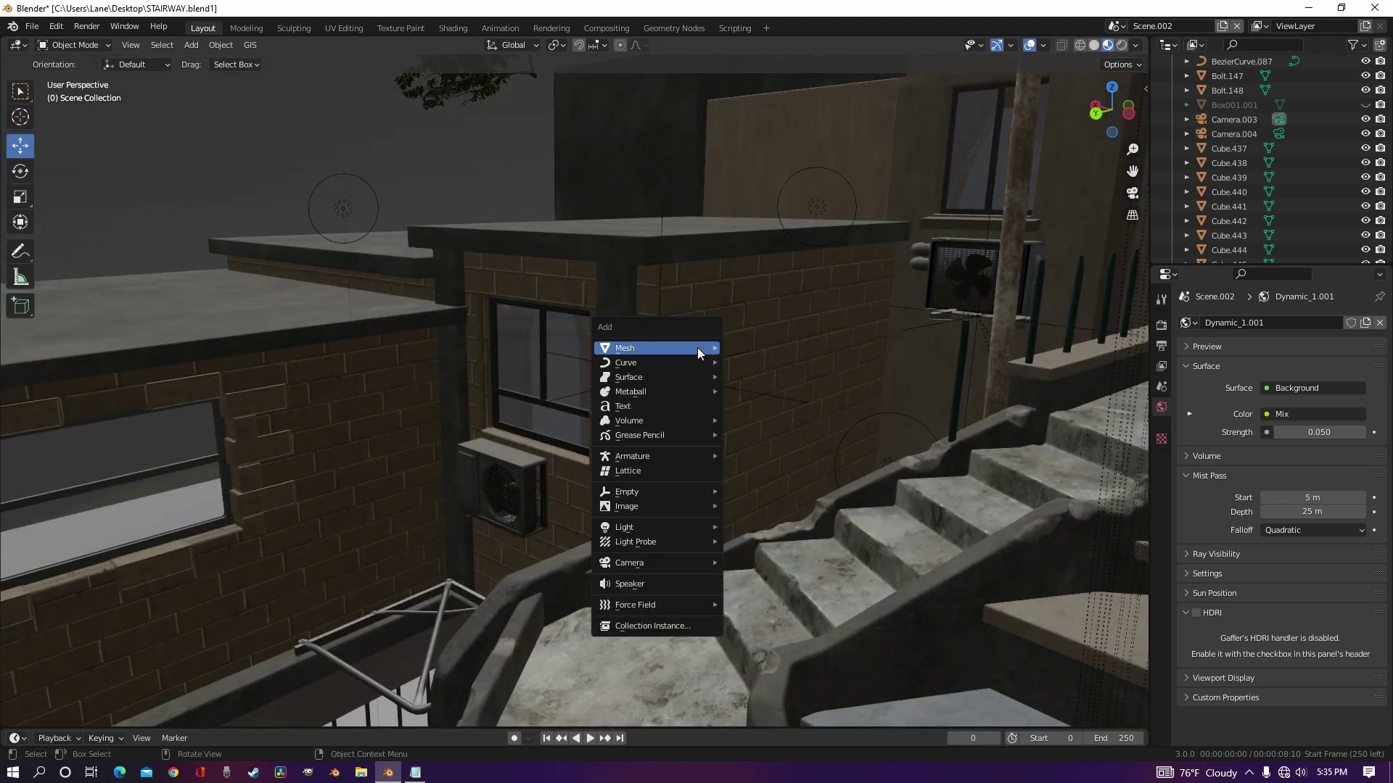
pyautogui.moveTo(698, 348)
pyautogui.click(742, 363)
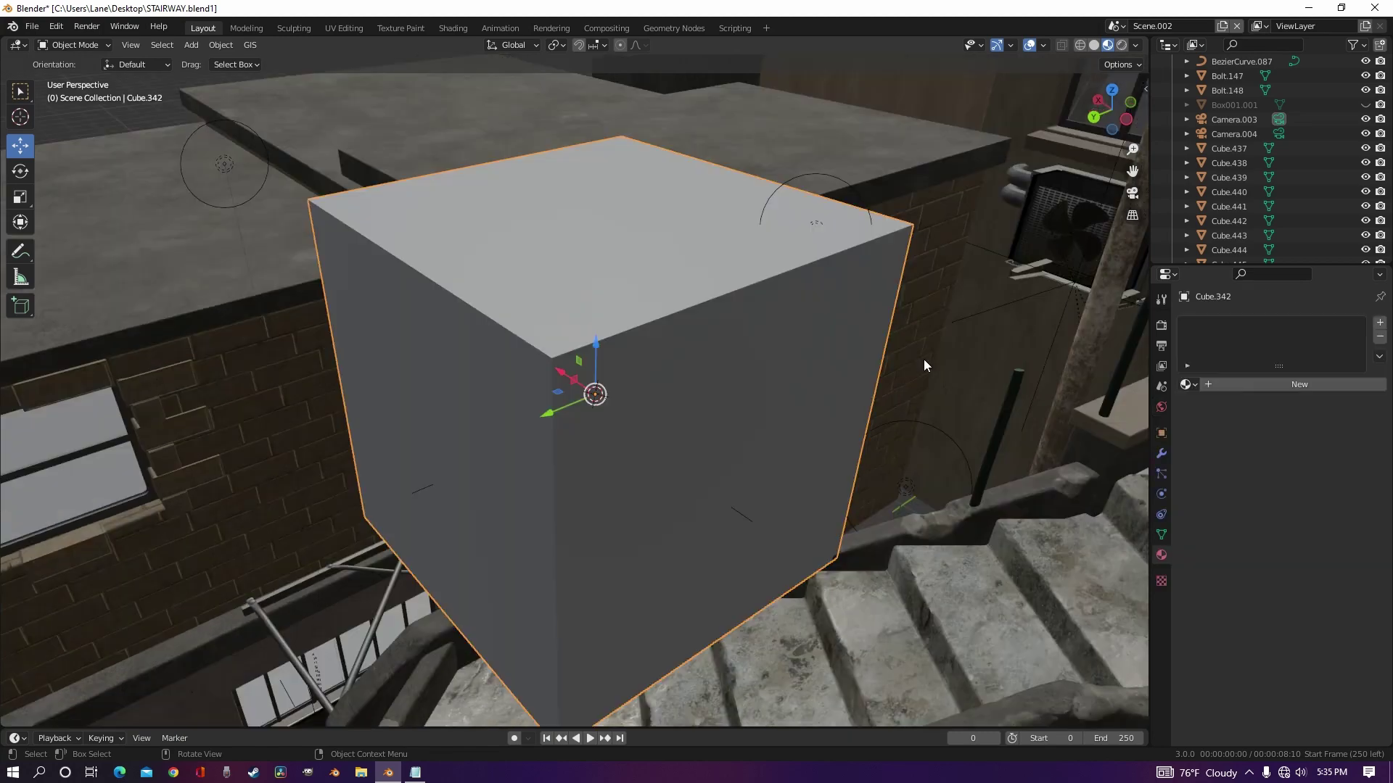
pyautogui.press('s')
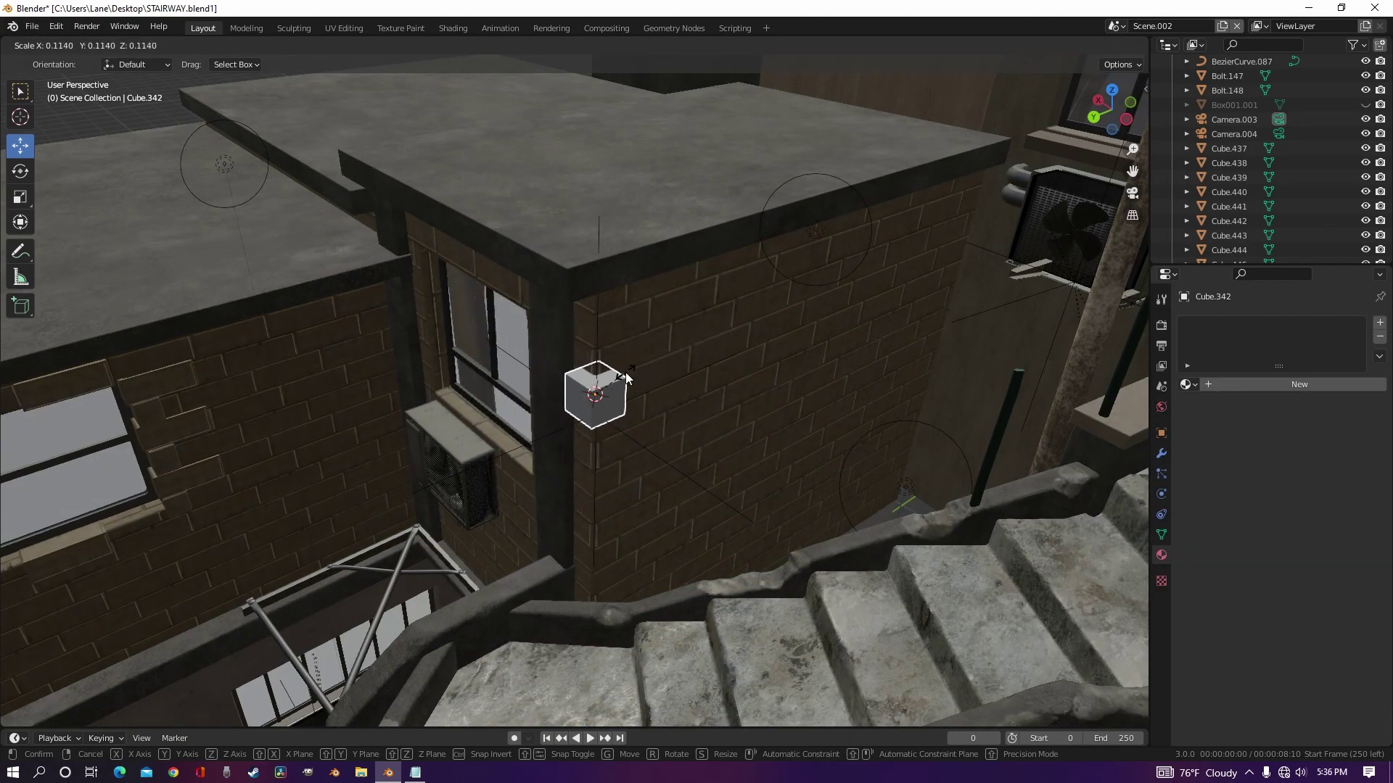
pyautogui.click(625, 377)
# Step: Move the cube onto the brick wall beside the corner and scale it down to about one brick's height
pyautogui.scroll(5, 625, 376)
pyautogui.moveTo(625, 373); pyautogui.dragTo(559, 343, button='middle')
pyautogui.moveTo(429, 342); pyautogui.dragTo(660, 325)
pyautogui.scroll(1, 660, 325)
pyautogui.moveTo(660, 324); pyautogui.dragTo(630, 326, button='middle')
pyautogui.scroll(1, 629, 325)
pyautogui.moveTo(608, 258); pyautogui.dragTo(609, 270)
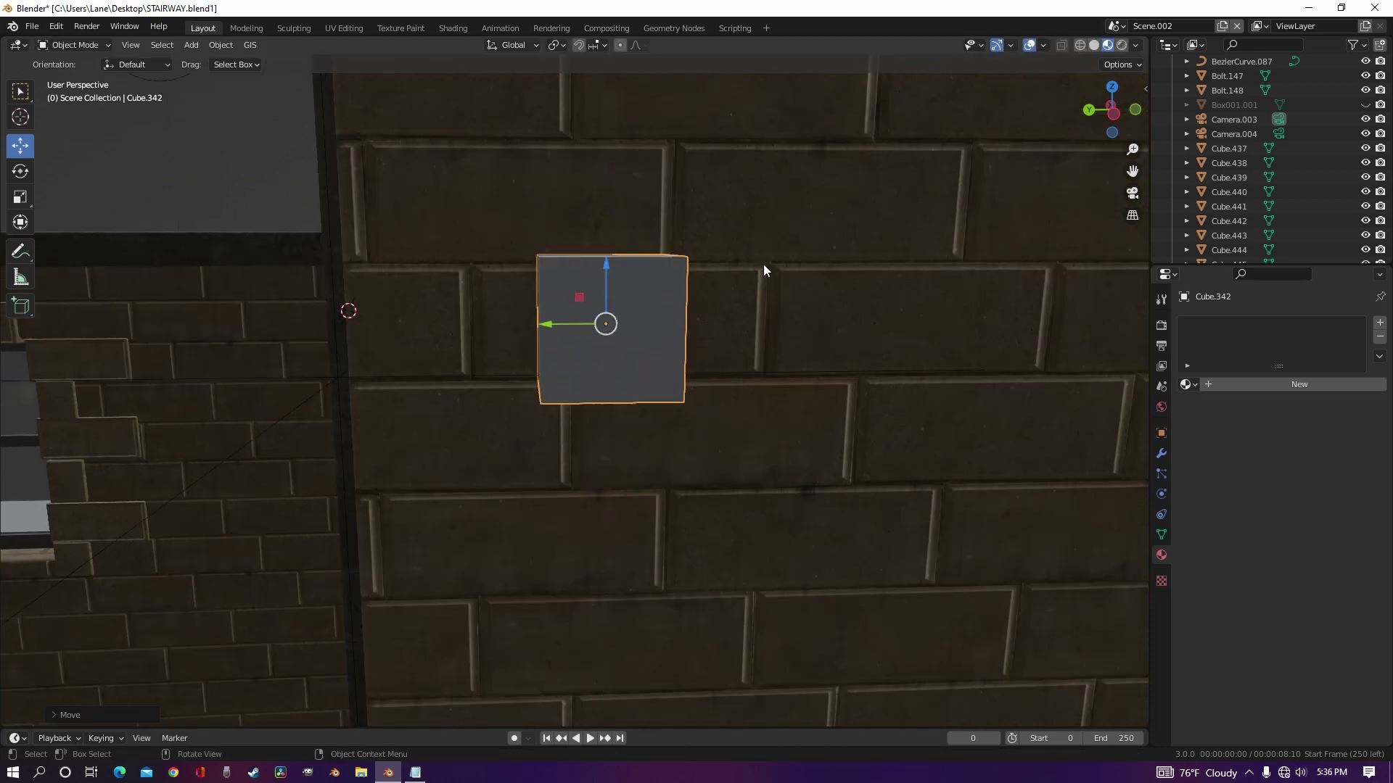
pyautogui.press('s')
pyautogui.click(711, 264)
# Step: Stretch the cube into a brick-shaped block in Edit Mode by moving its individual side faces outward
pyautogui.press('Tab')
pyautogui.moveTo(634, 263); pyautogui.dragTo(715, 283, button='middle')
pyautogui.click(732, 390)
pyautogui.moveTo(715, 396); pyautogui.dragTo(622, 370, button='middle')
pyautogui.scroll(1, 622, 370)
pyautogui.moveTo(544, 373); pyautogui.dragTo(435, 370)
pyautogui.moveTo(435, 370); pyautogui.dragTo(549, 378, button='middle')
pyautogui.click(345, 397)
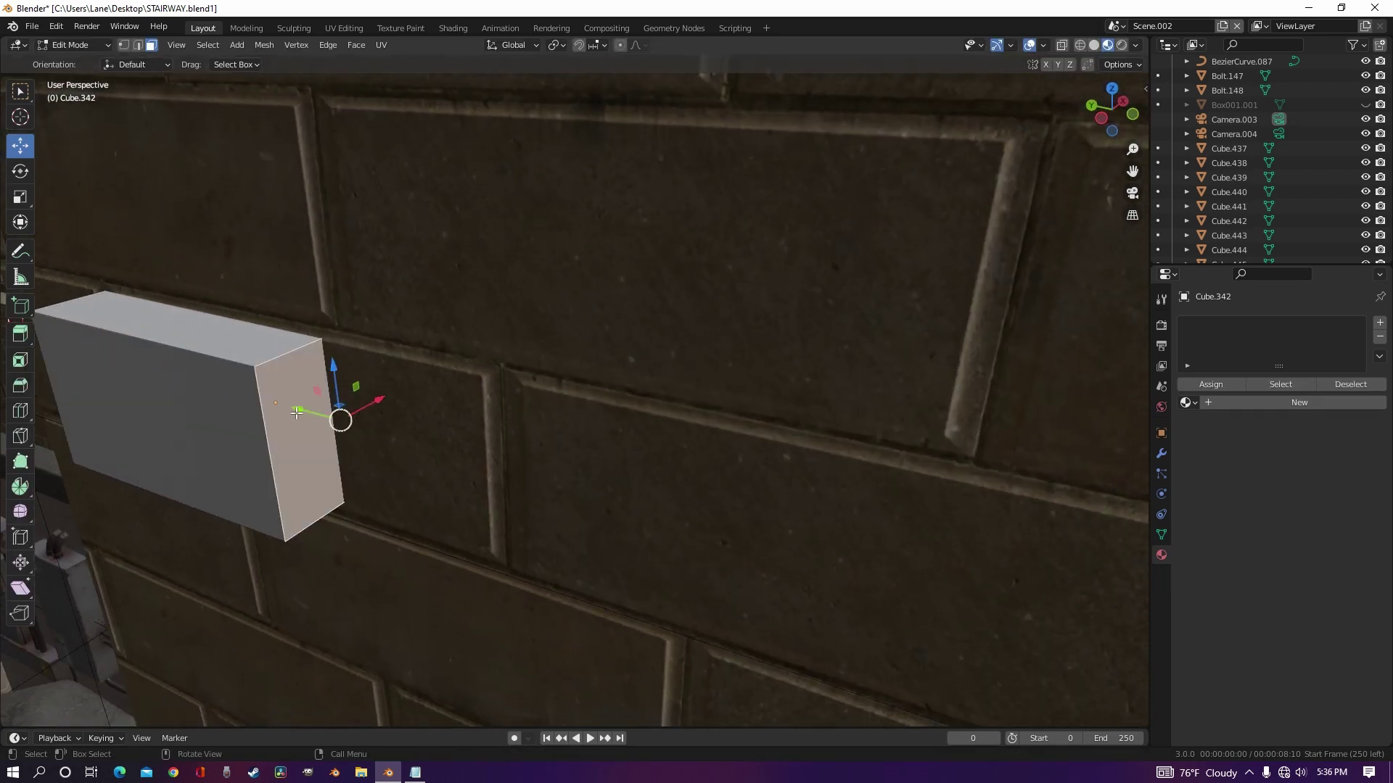
pyautogui.moveTo(296, 413); pyautogui.dragTo(501, 452)
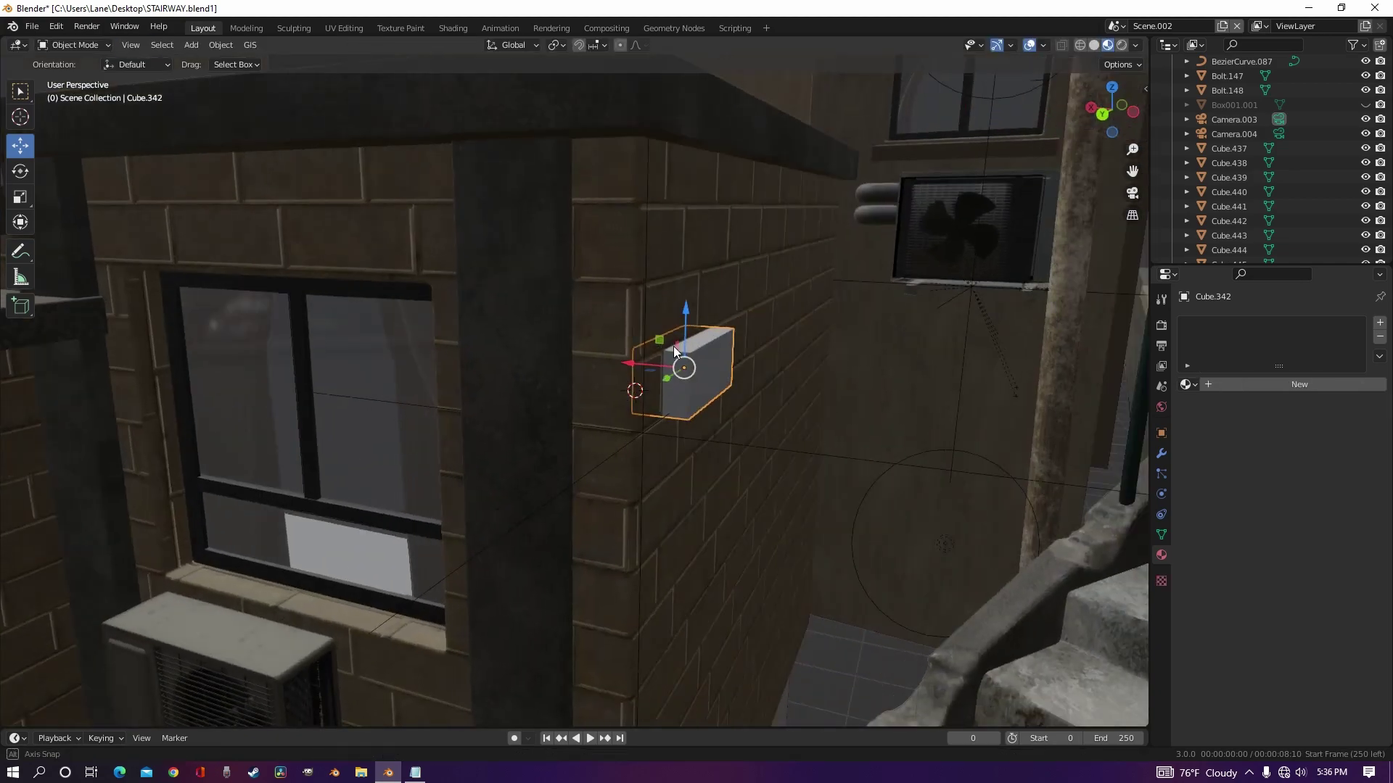
# Step: Reposition the whole block along the X axis so it projects from the brick wall
pyautogui.press('Tab')
pyautogui.press('g')
pyautogui.press('x')
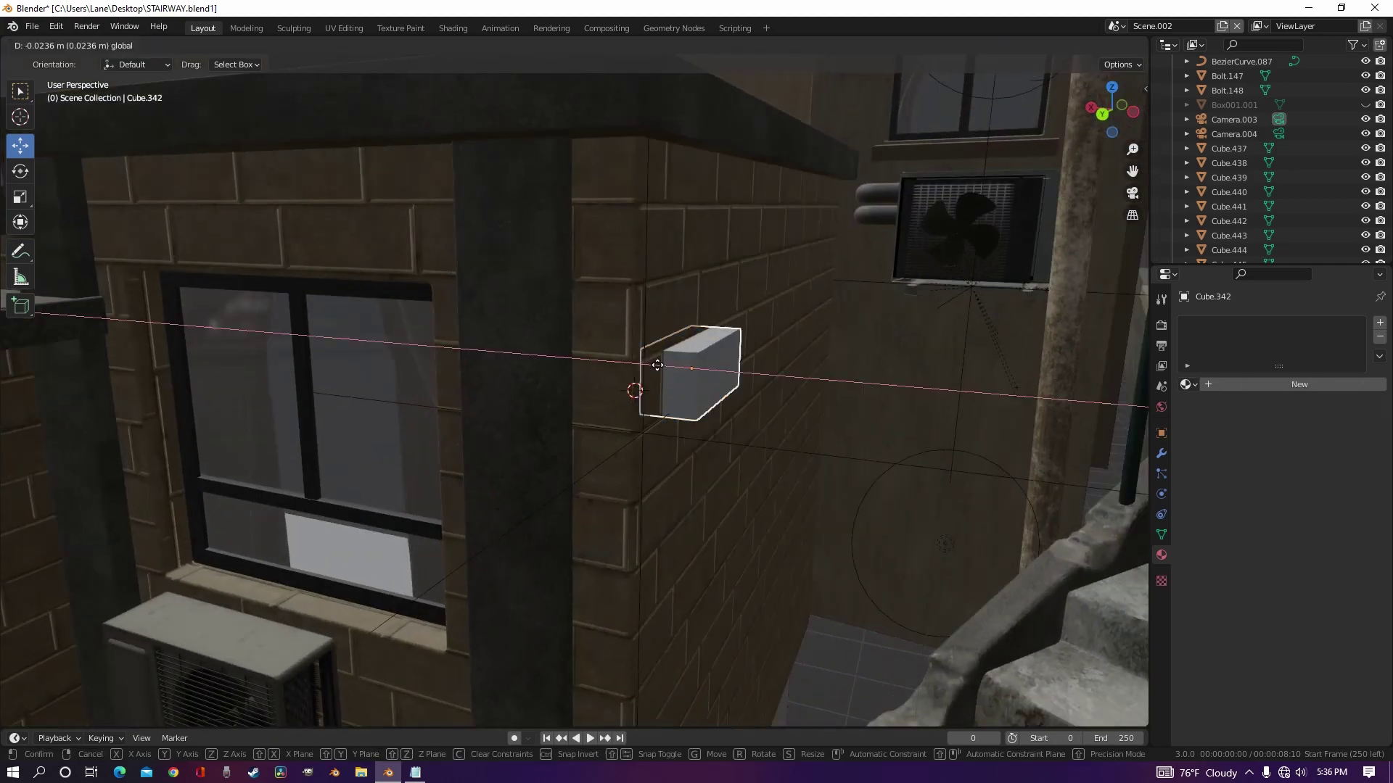
pyautogui.click(697, 369)
pyautogui.moveTo(696, 368); pyautogui.dragTo(635, 393, button='middle')
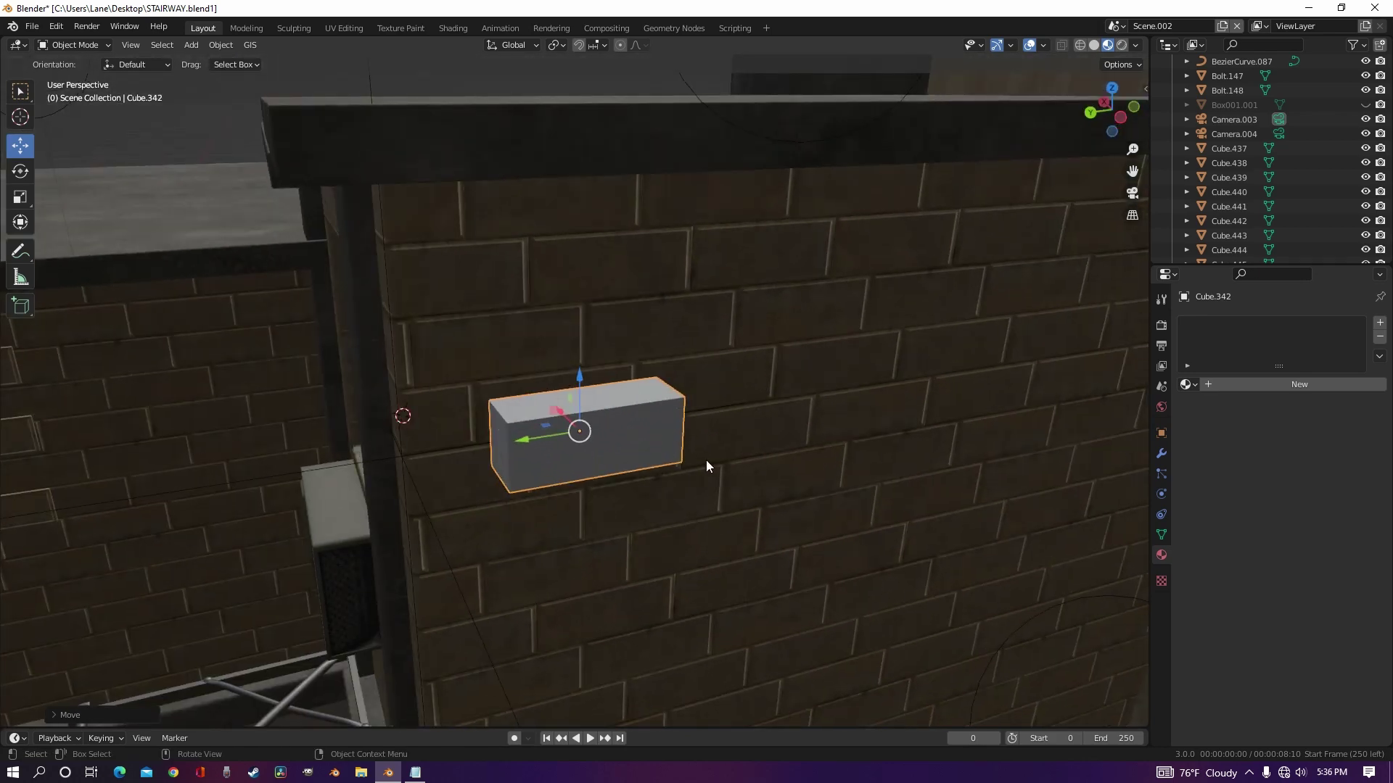
# Step: Assign the brick wall's material Material.058 to the new block
pyautogui.click(870, 455)
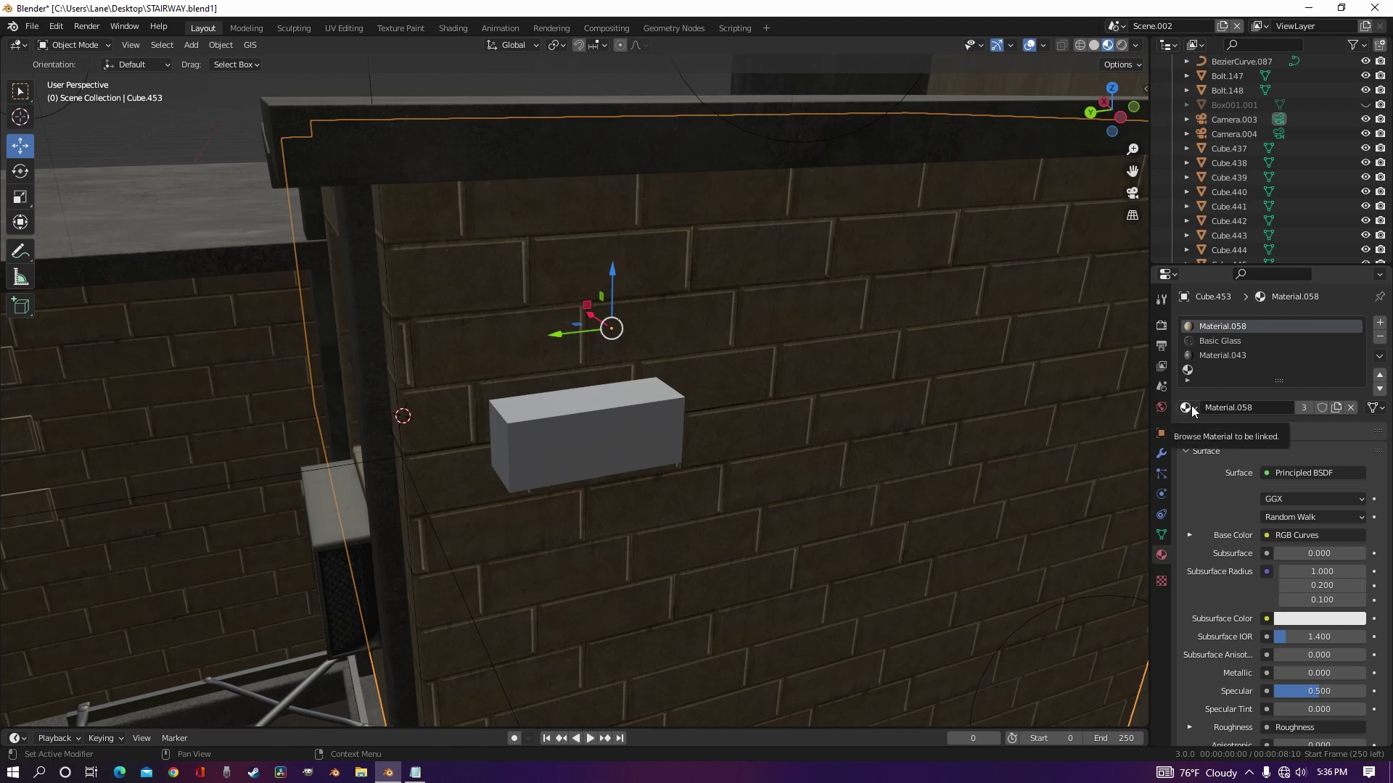
pyautogui.moveTo(1191, 410); pyautogui.dragTo(1066, 454)
pyautogui.moveTo(614, 436); pyautogui.dragTo(611, 435)
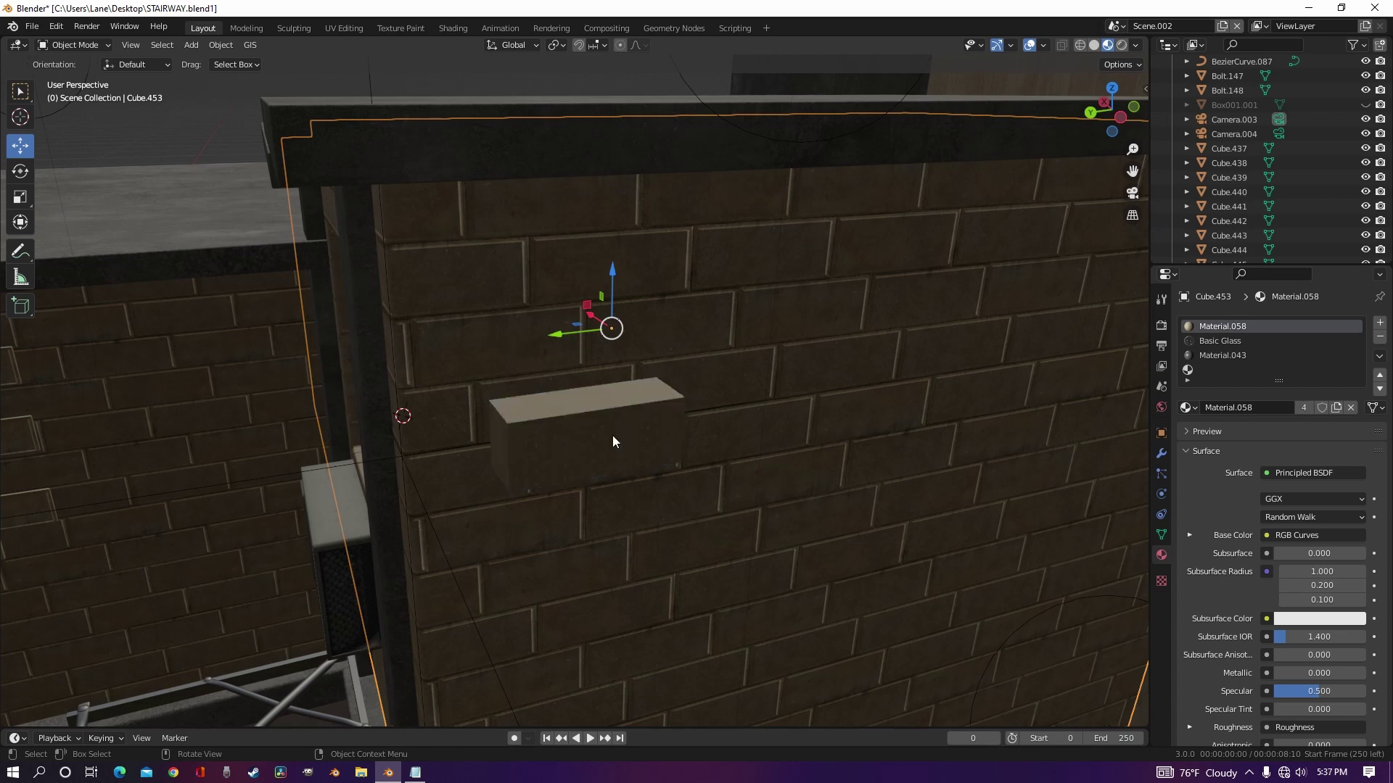
# Step: Select the block and give it its own separate copy of the brick material
pyautogui.scroll(2, 617, 446)
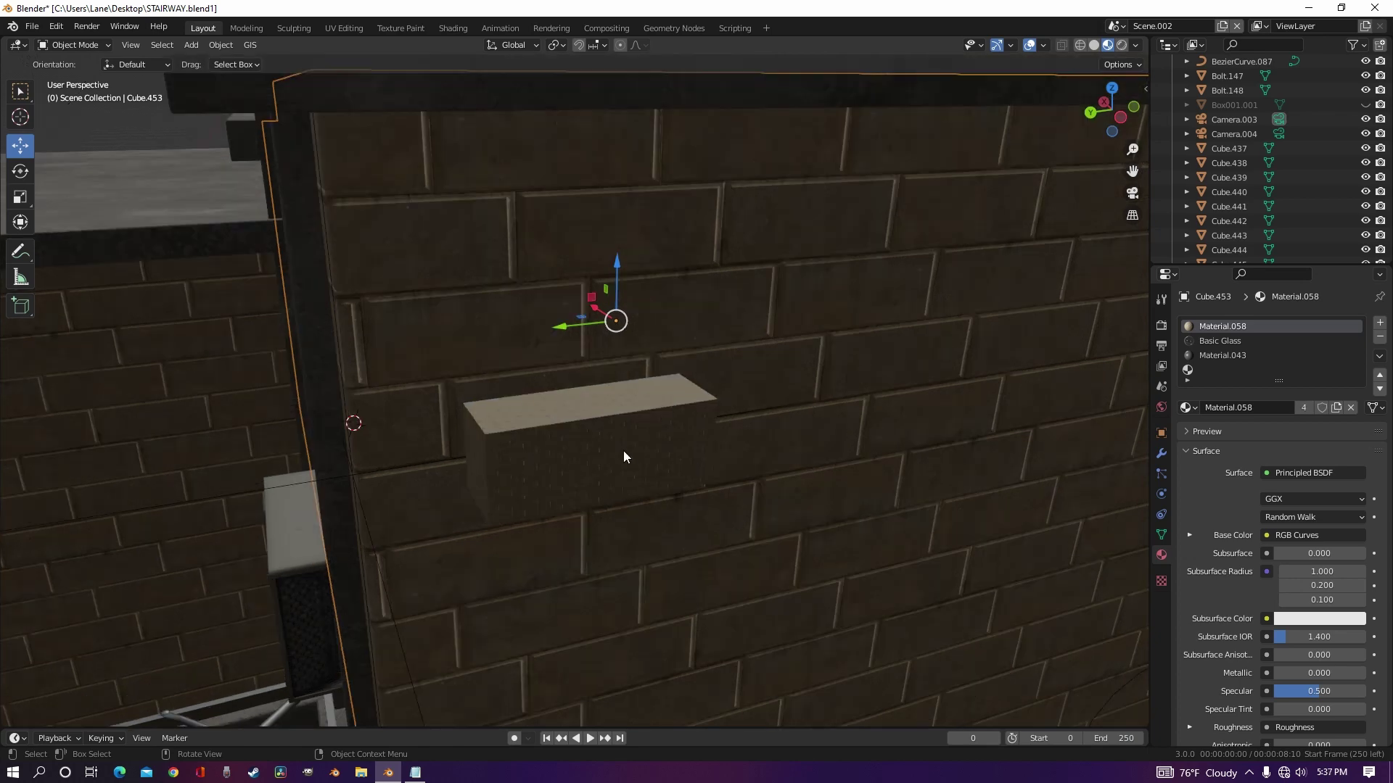
pyautogui.scroll(10, 624, 450)
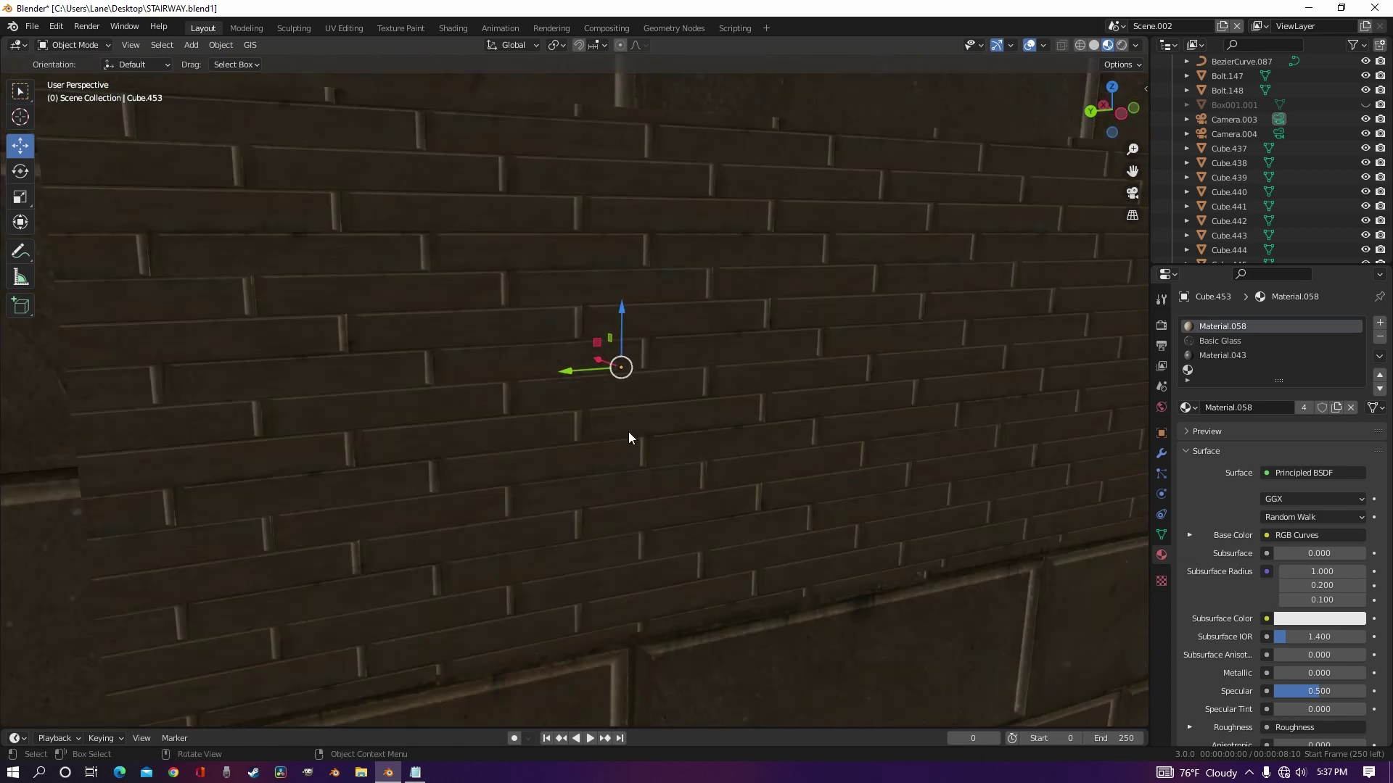
pyautogui.scroll(-4, 625, 433)
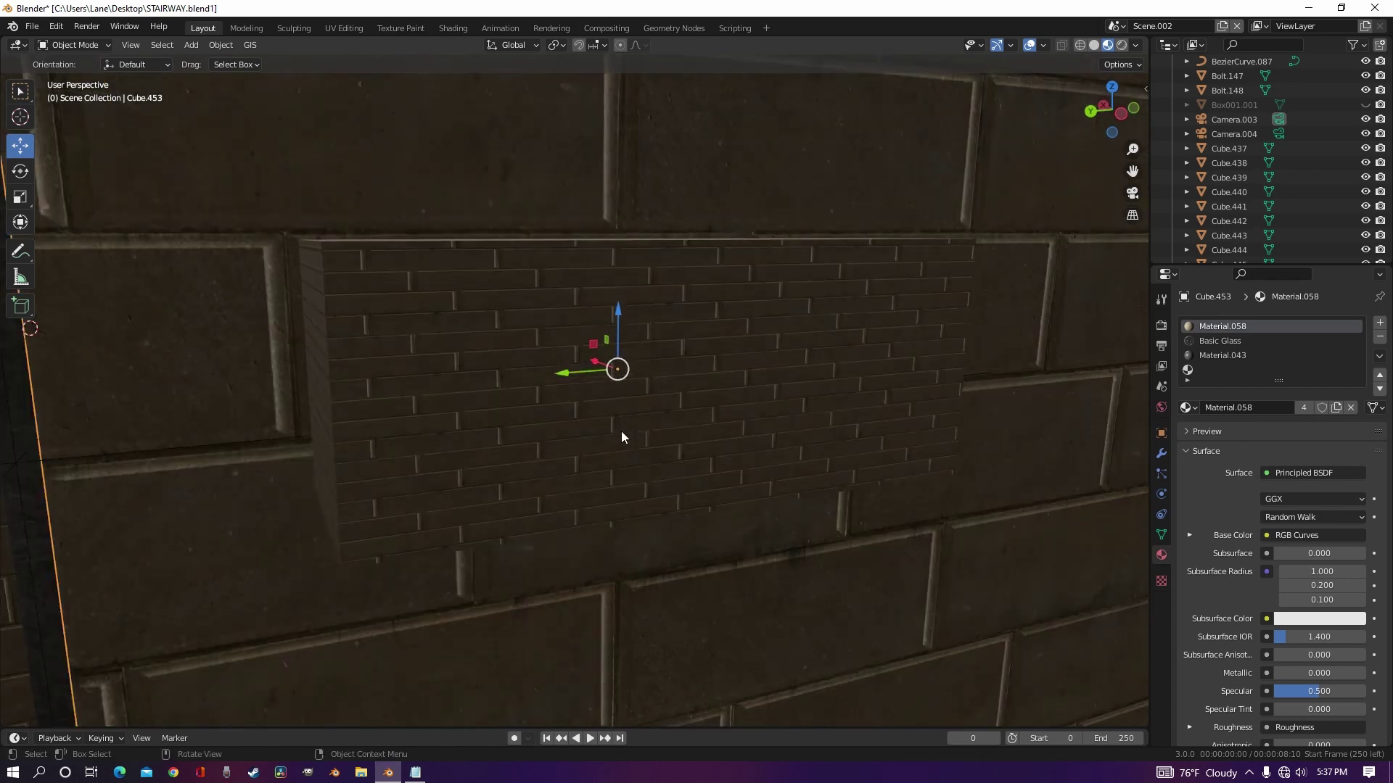
pyautogui.moveTo(621, 430); pyautogui.dragTo(668, 422, button='middle')
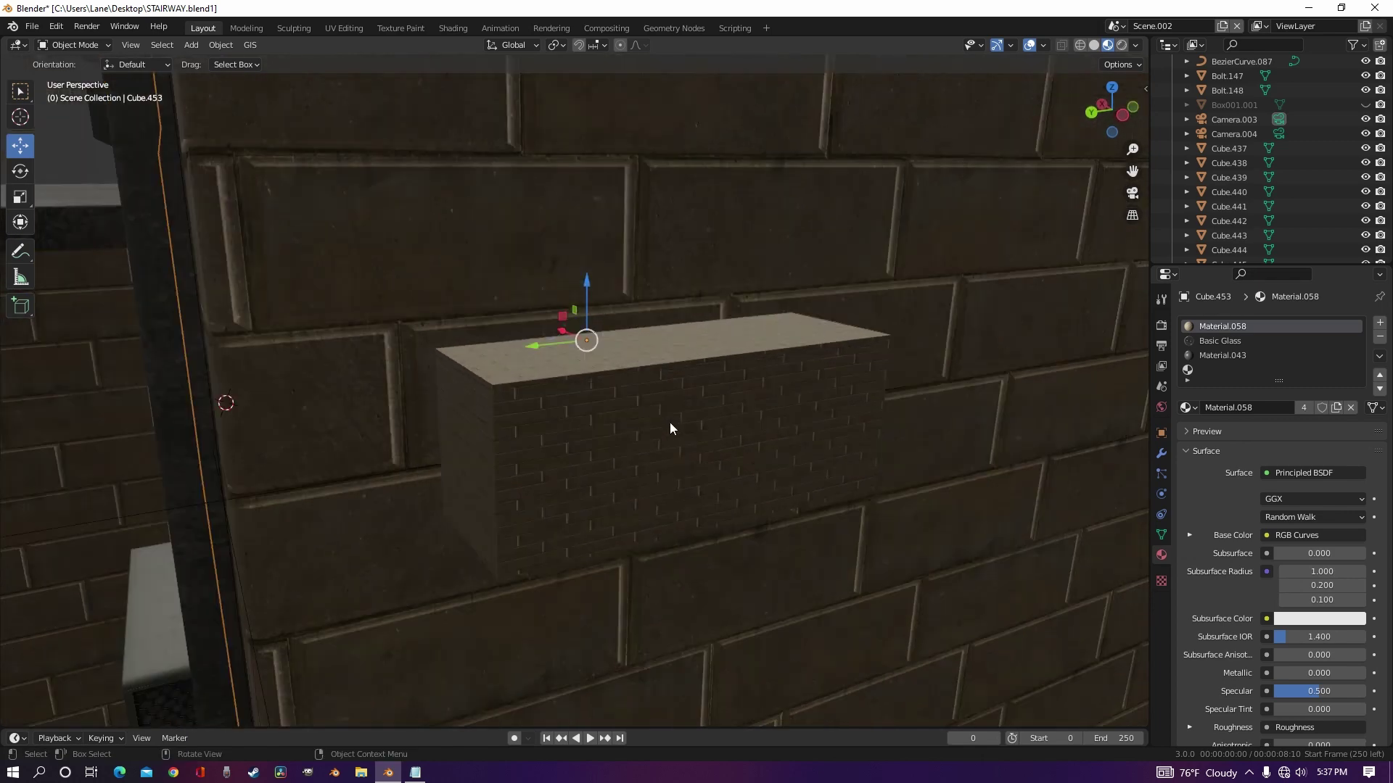
pyautogui.click(669, 422)
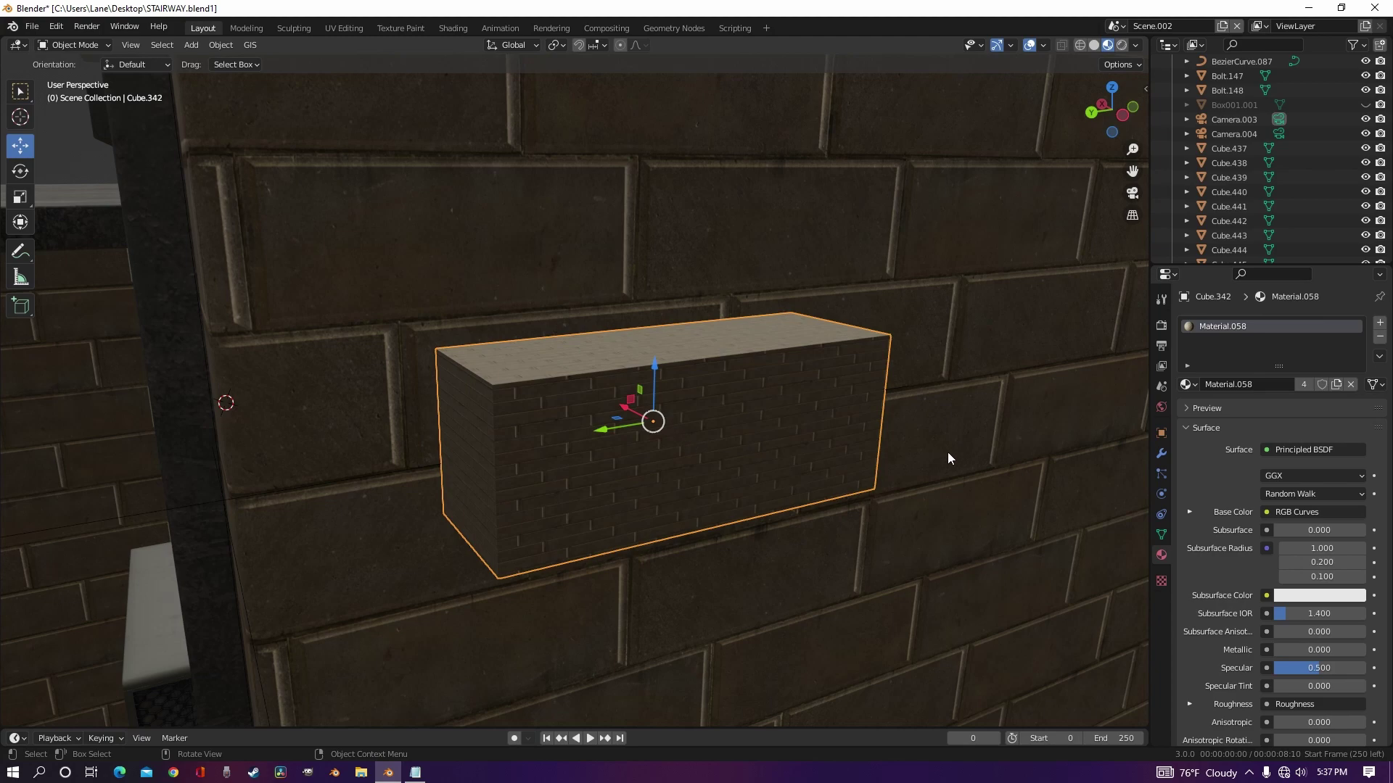
pyautogui.click(1336, 385)
# Step: In the Shading workspace, set the Mapping node's scale to 1 on all axes and its Z rotation to 0°
pyautogui.click(454, 29)
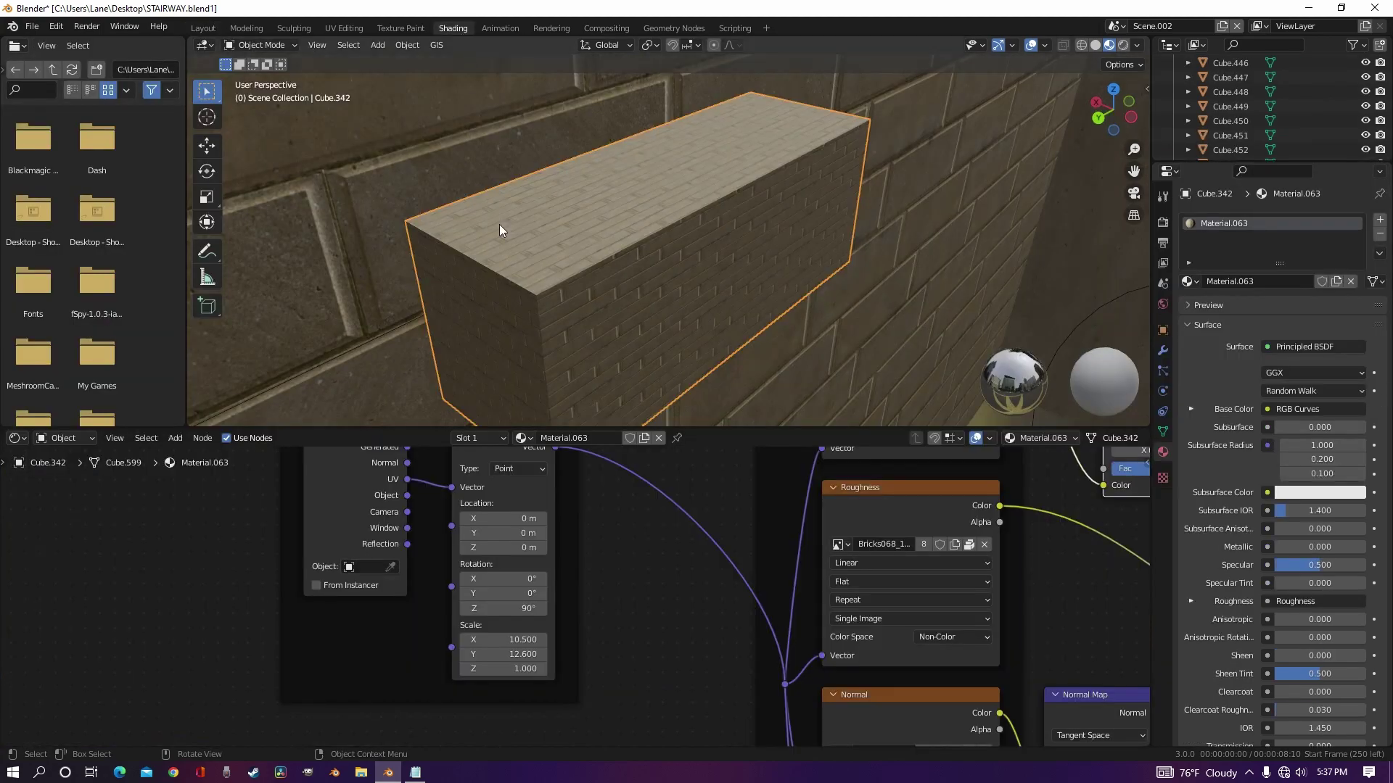
pyautogui.scroll(-2, 574, 618)
pyautogui.moveTo(509, 633); pyautogui.dragTo(509, 663)
pyautogui.write('1')
pyautogui.press('Return')
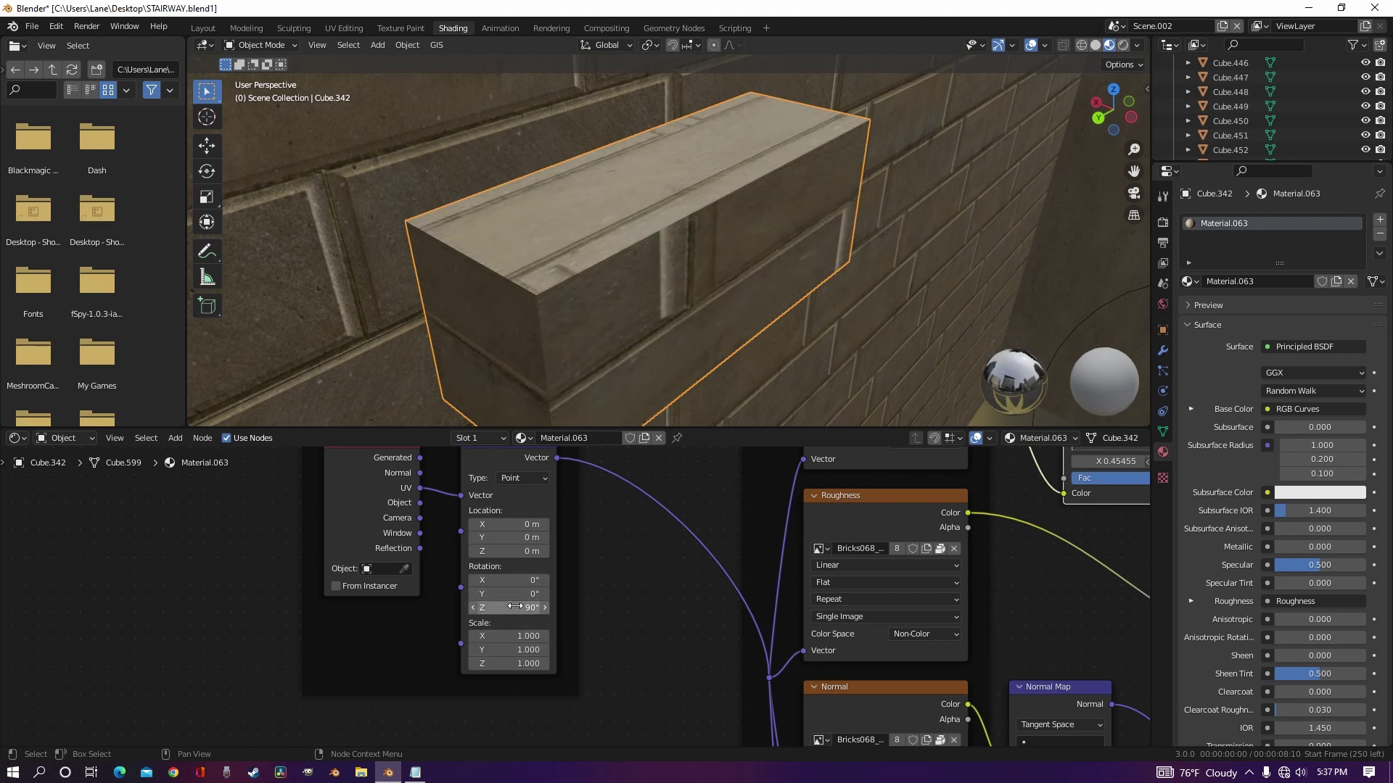
pyautogui.click(514, 607)
pyautogui.write('0')
pyautogui.press('Return')
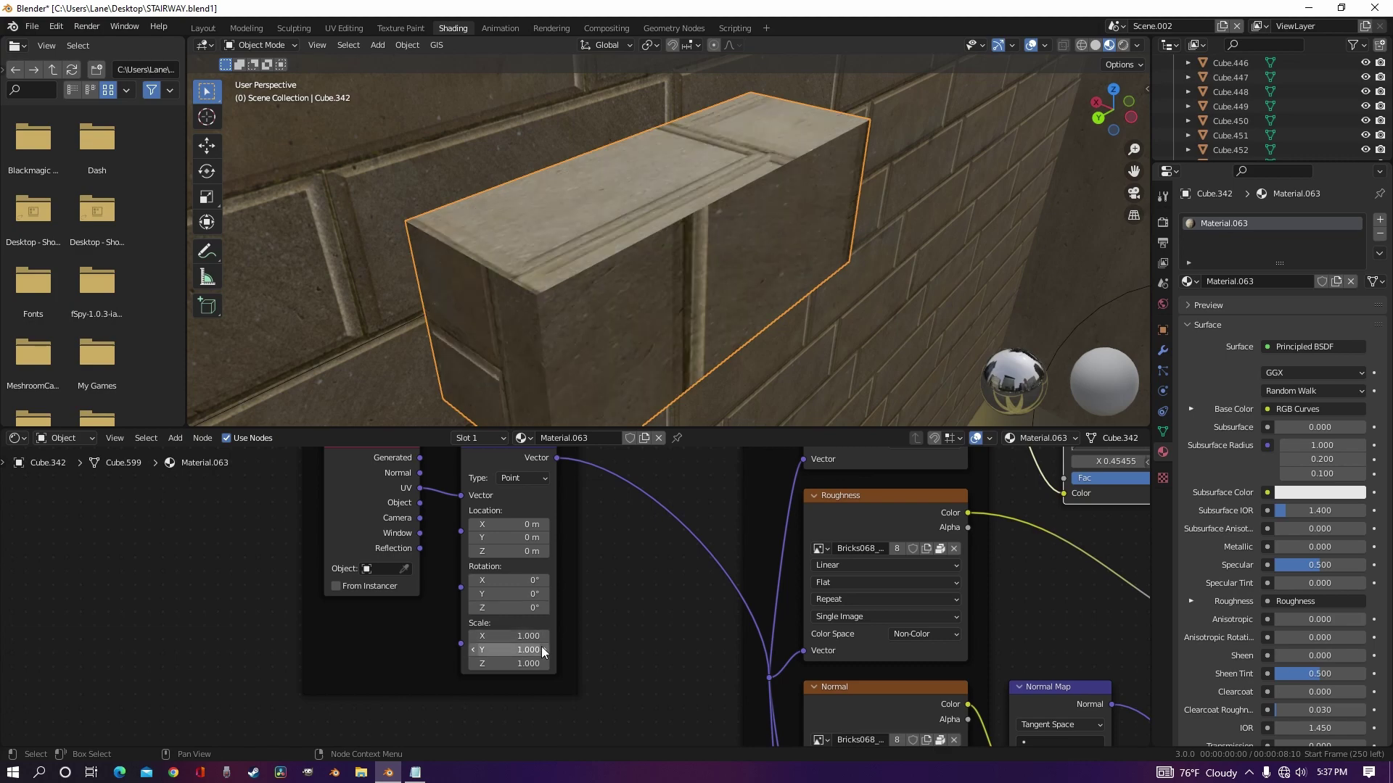
# Step: In the UV Editing workspace, unwrap all faces of the block with Smart UV Project
pyautogui.click(342, 27)
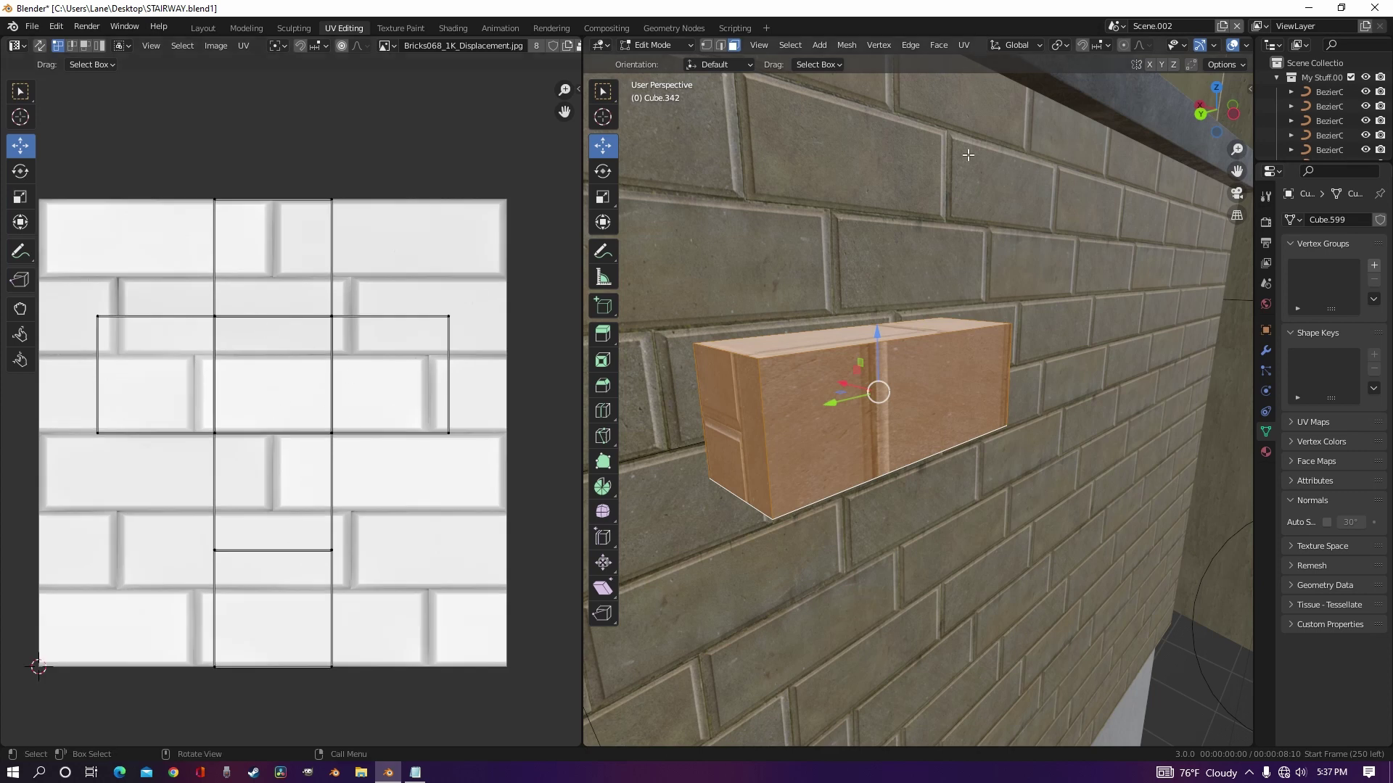
pyautogui.click(965, 47)
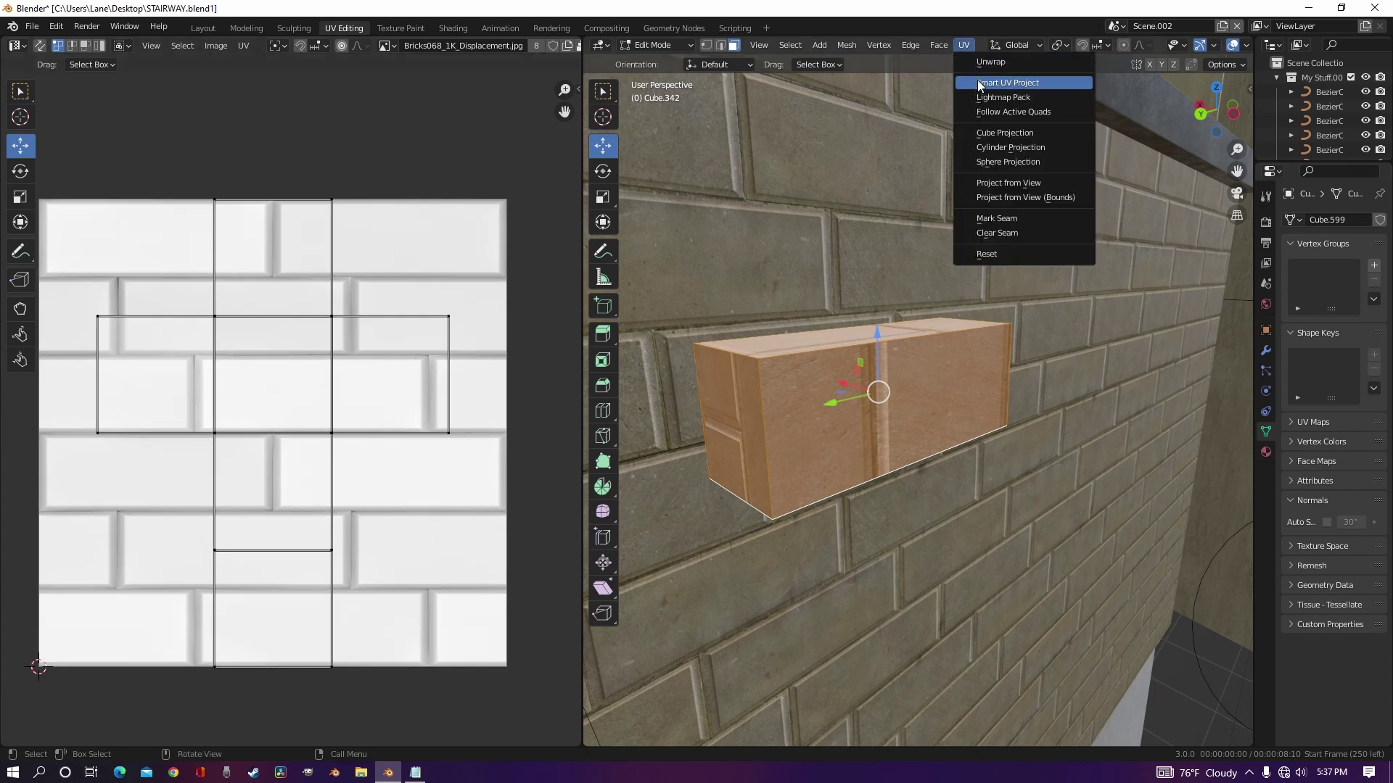
pyautogui.click(977, 80)
pyautogui.click(973, 195)
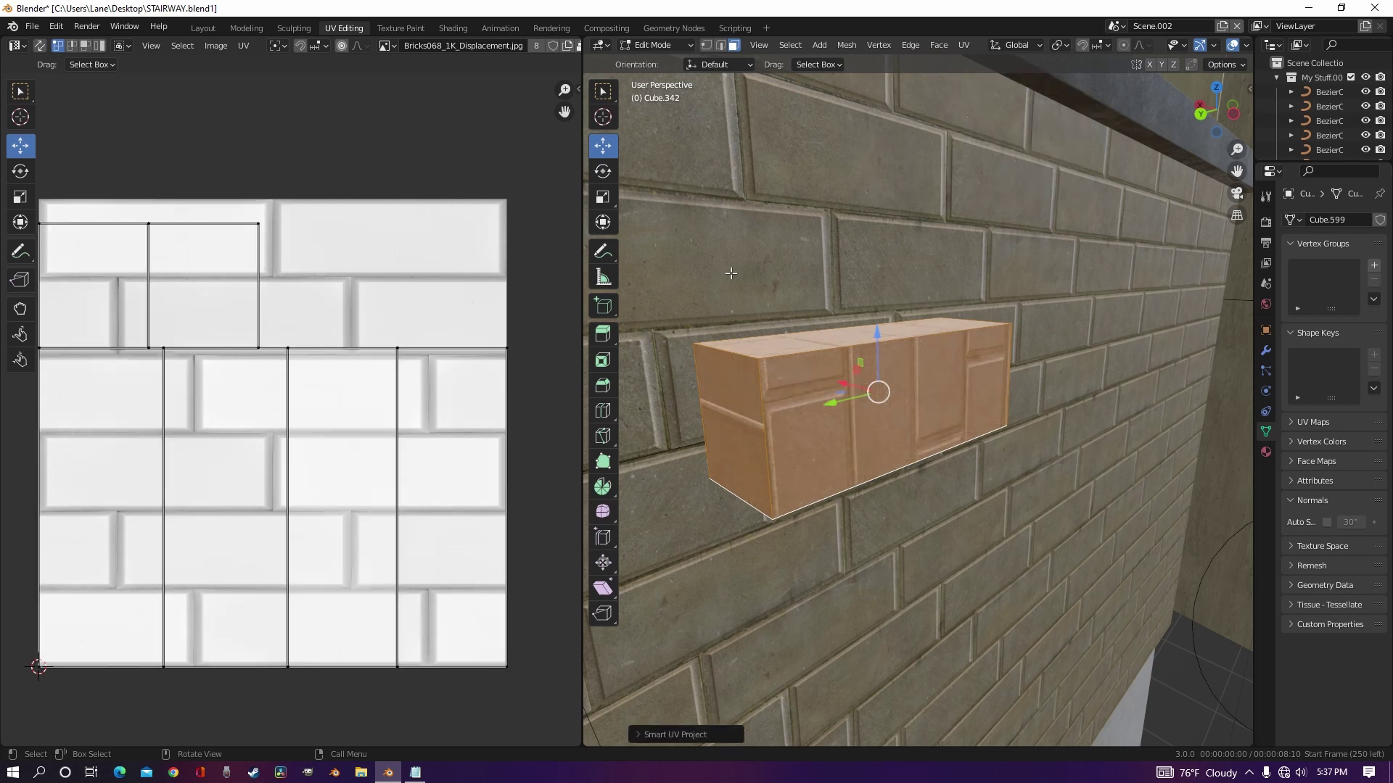
# Step: Select the block's front face and move its UV island to the middle of the brick texture
pyautogui.scroll(1, 293, 368)
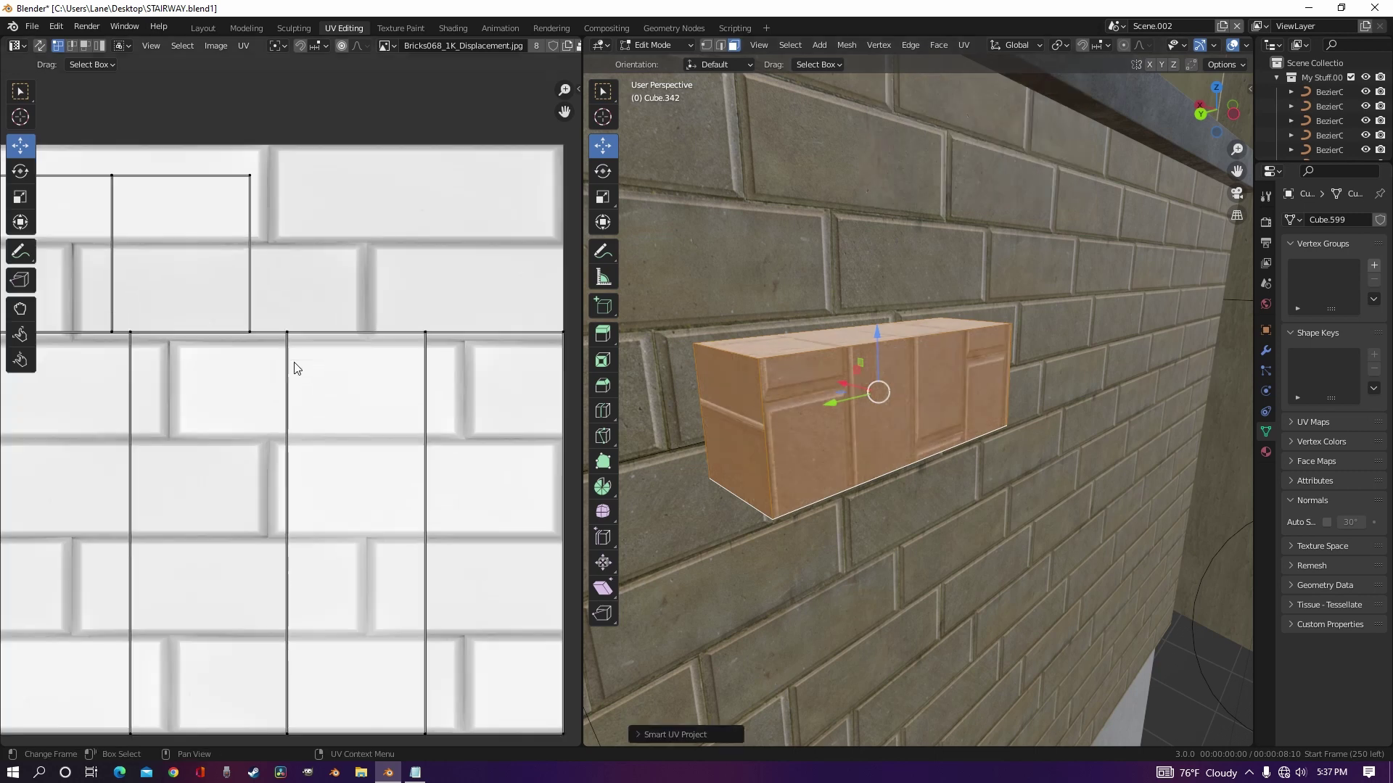
pyautogui.scroll(-2, 289, 365)
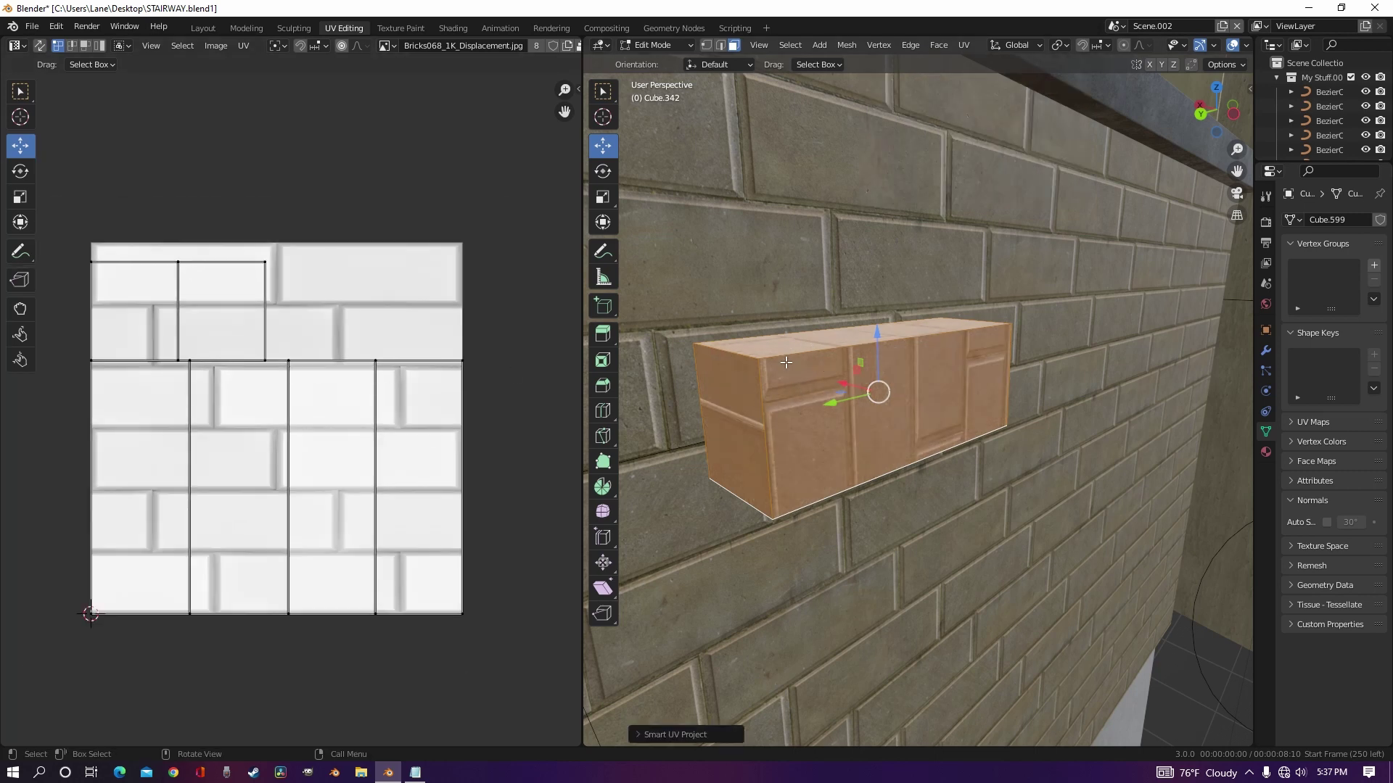
pyautogui.moveTo(847, 430); pyautogui.dragTo(915, 416, button='middle')
pyautogui.scroll(2, 880, 412)
pyautogui.scroll(-2, 879, 414)
pyautogui.click(909, 396)
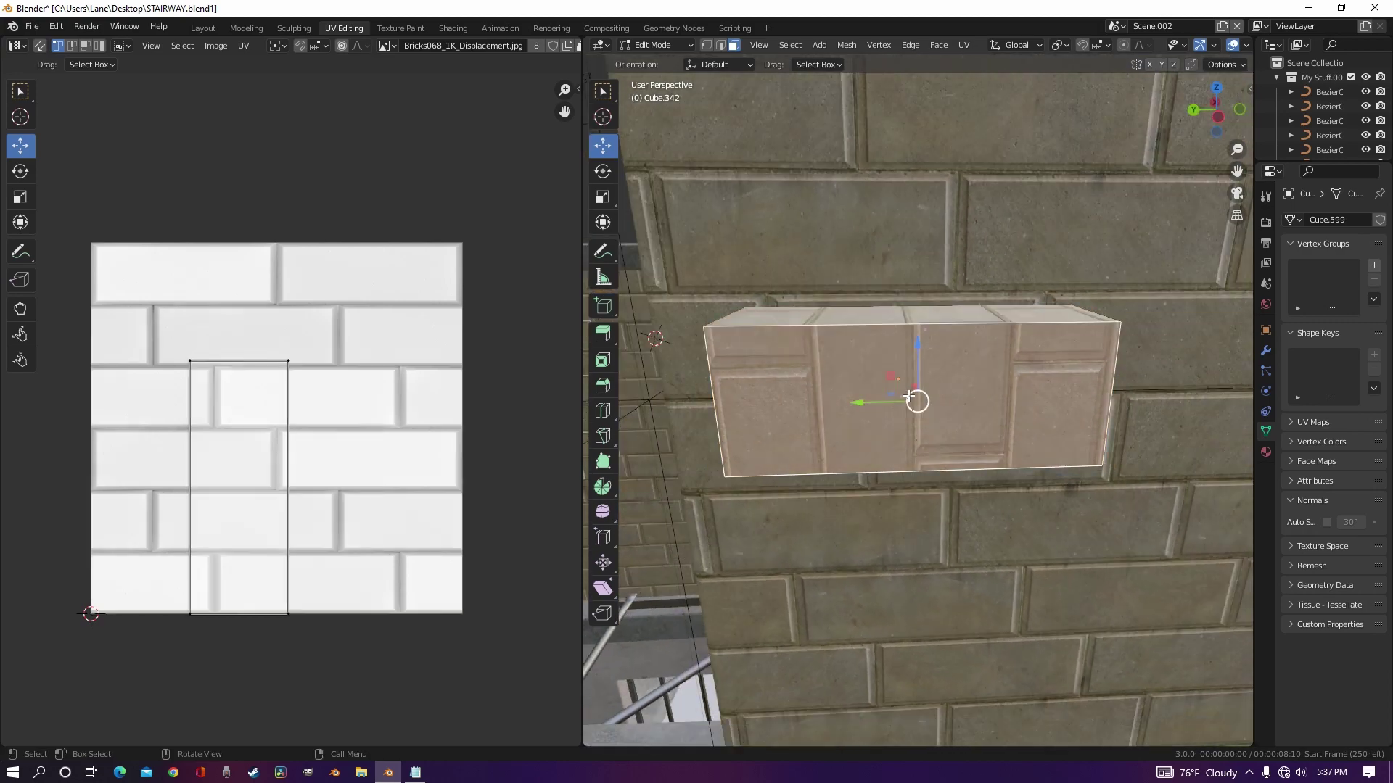
pyautogui.press('a')
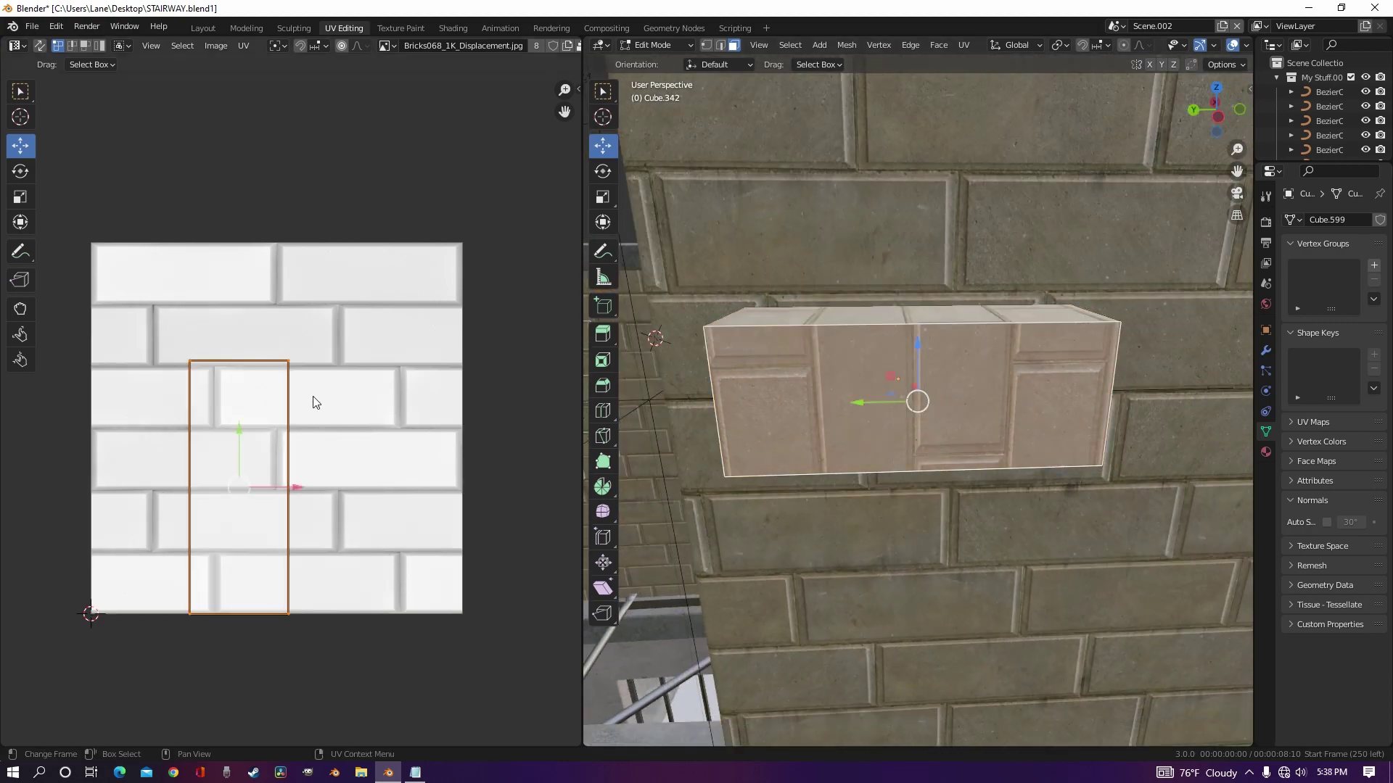
pyautogui.press('g')
pyautogui.click(377, 303)
pyautogui.press('r')
pyautogui.press('Escape')
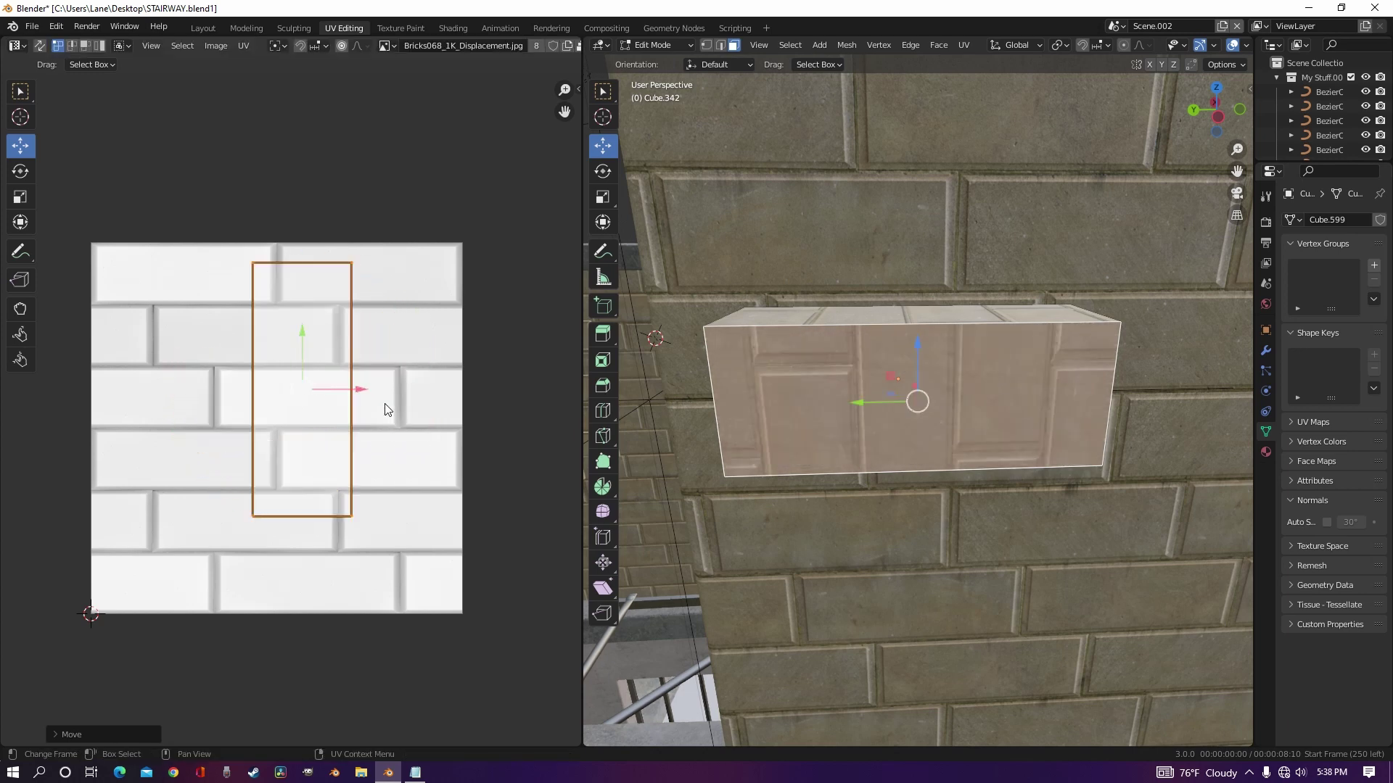
# Step: Rotate the front face's UV island by 90° and scale it to fit the outline of a single brick
pyautogui.press('r')
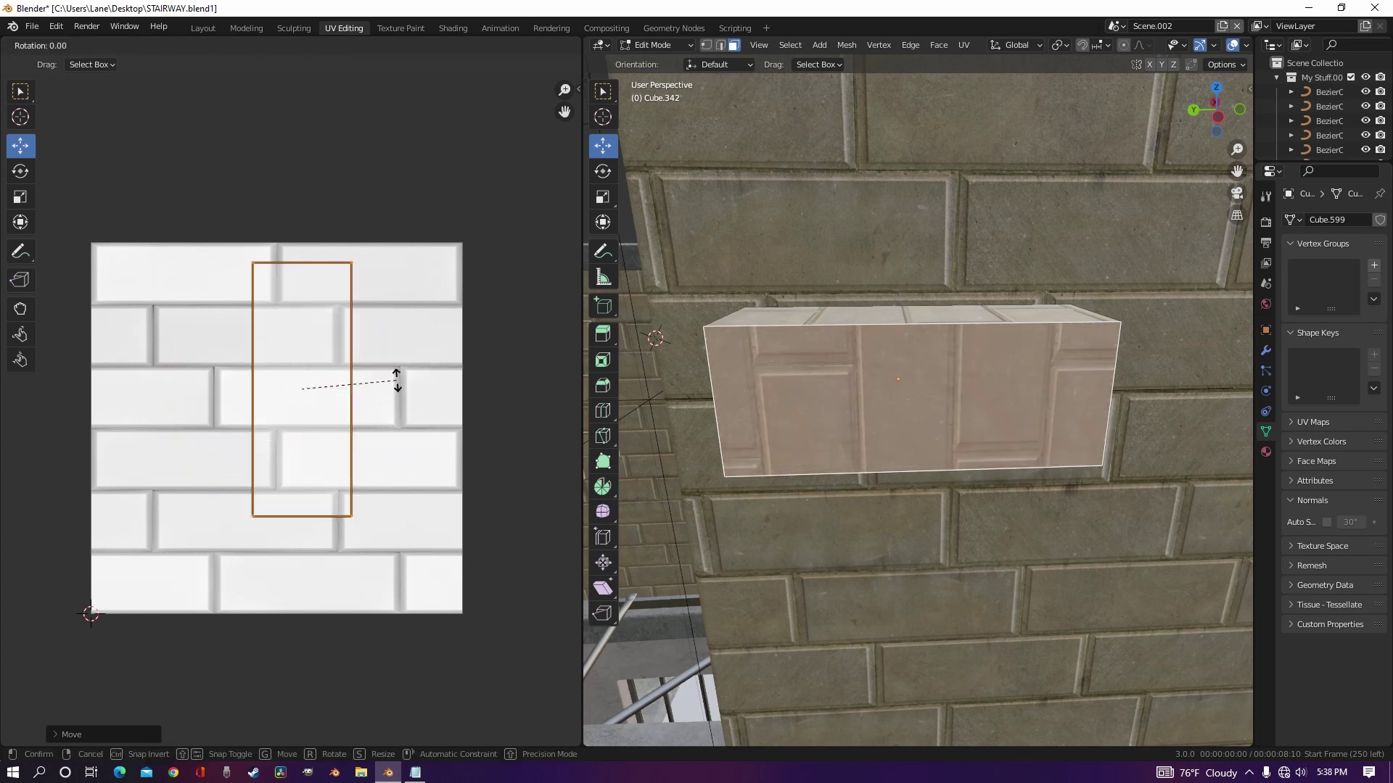
pyautogui.write('90')
pyautogui.press('Return')
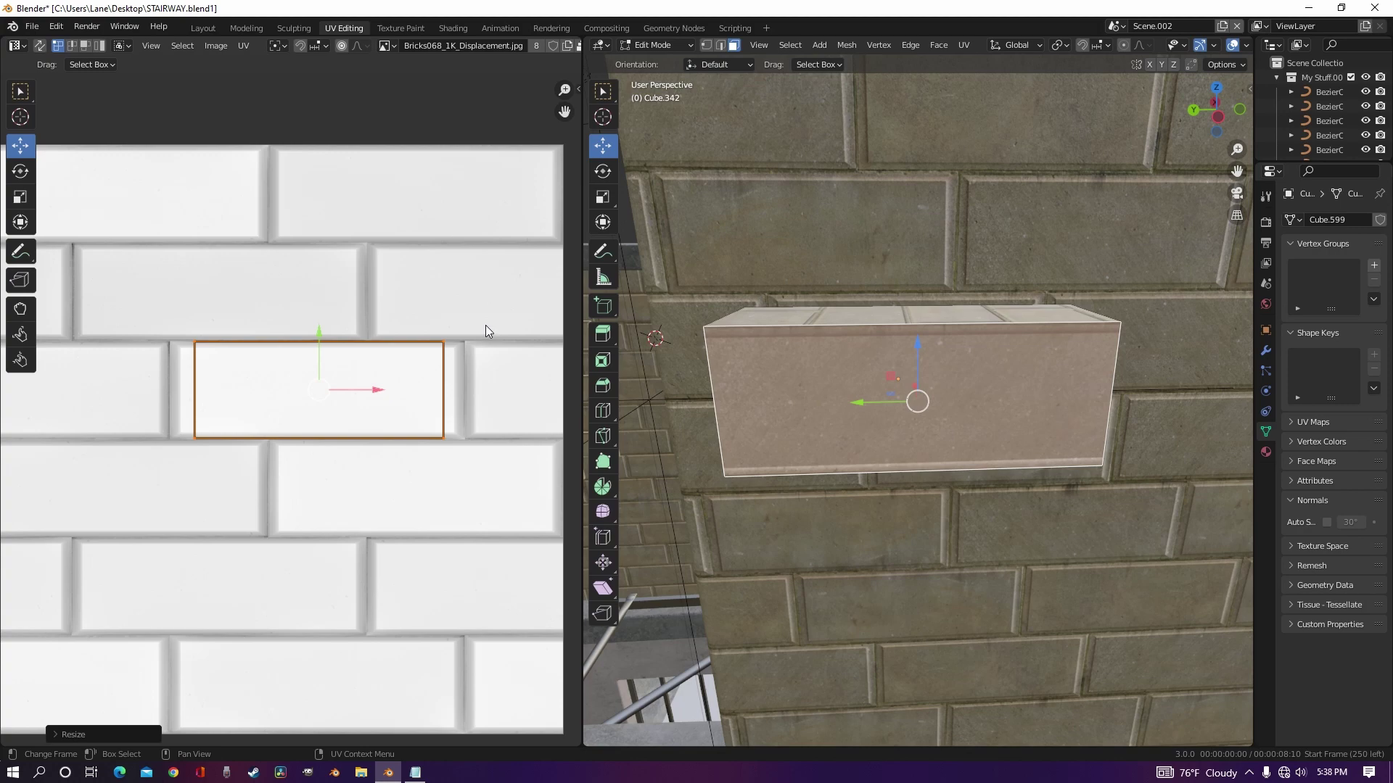
pyautogui.press('s')
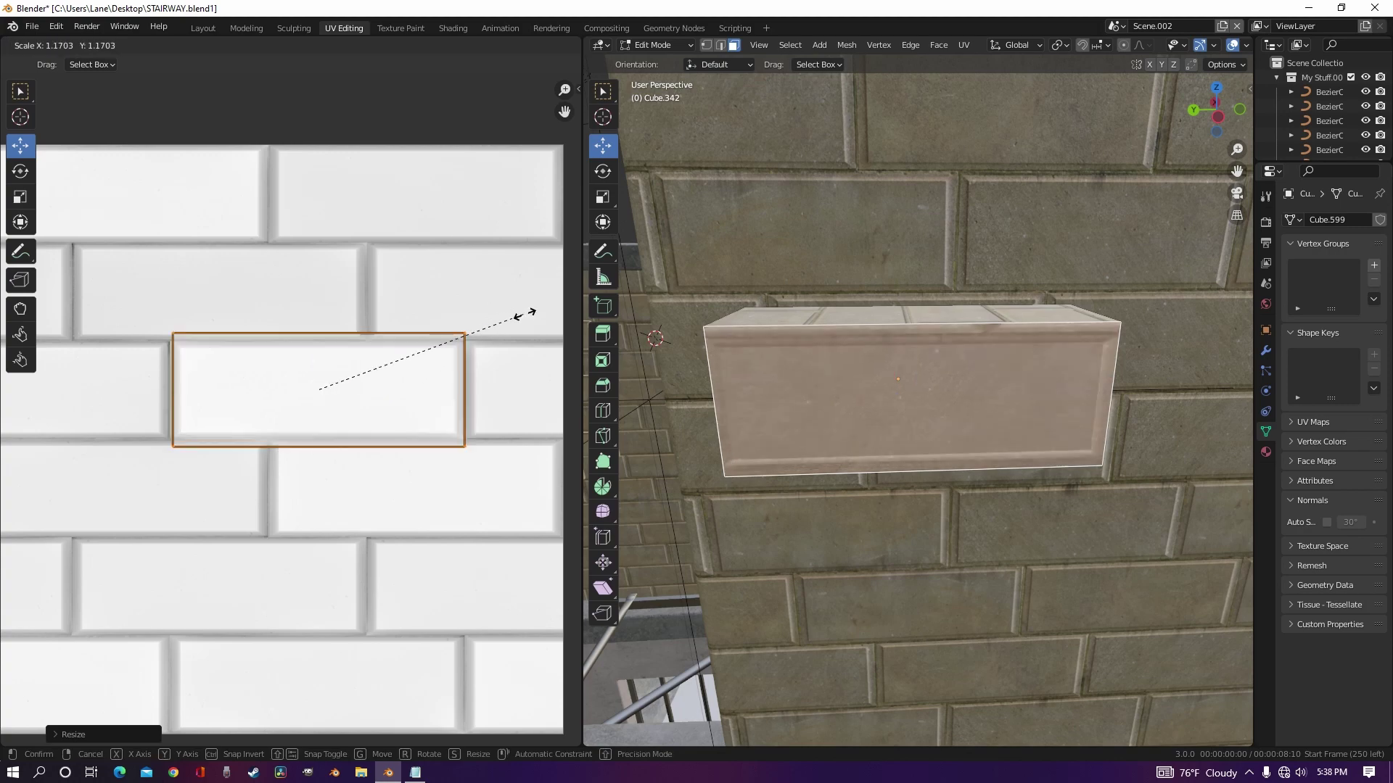
pyautogui.moveTo(943, 283); pyautogui.dragTo(922, 326, button='middle')
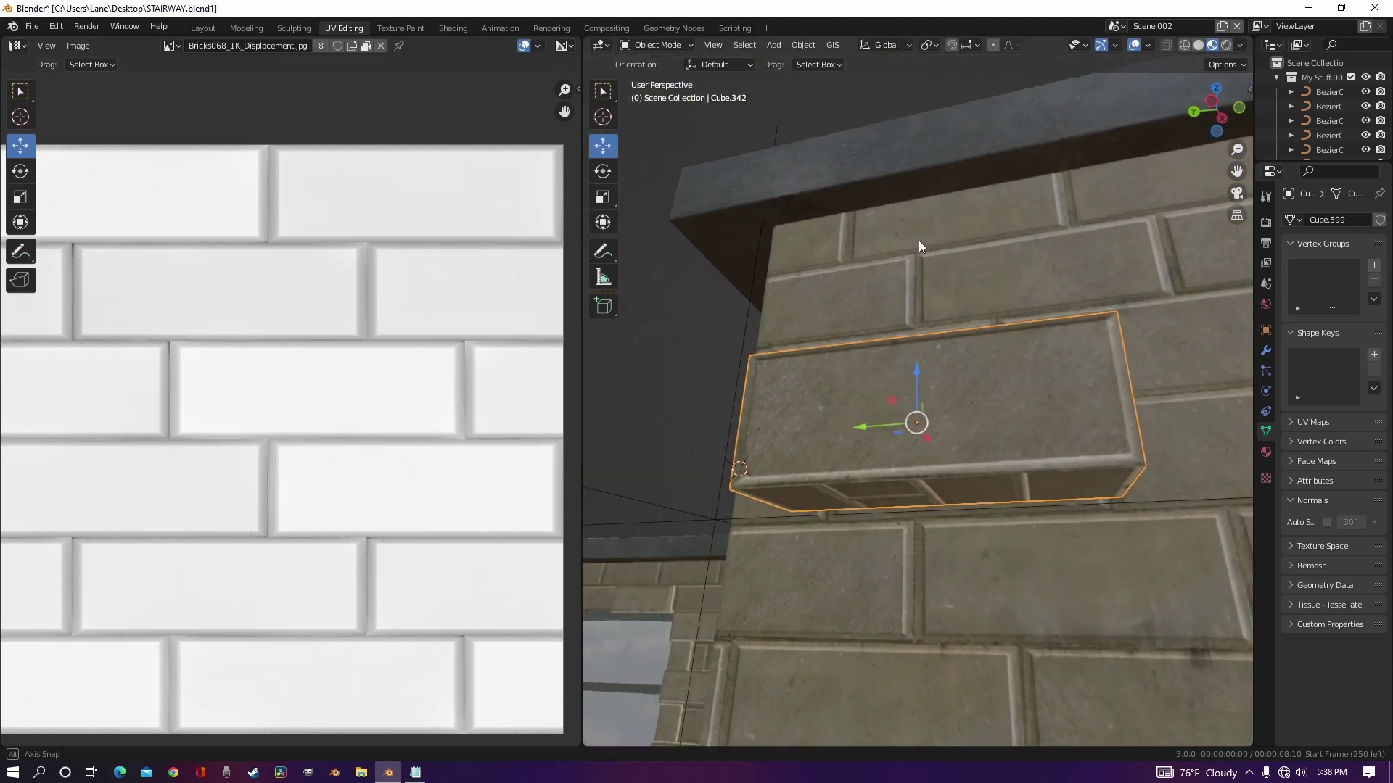
# Step: Select the block's top face and rotate its UV island by 90°
pyautogui.press('Tab')
pyautogui.click(900, 303)
pyautogui.press('Home')
pyautogui.write('ar')
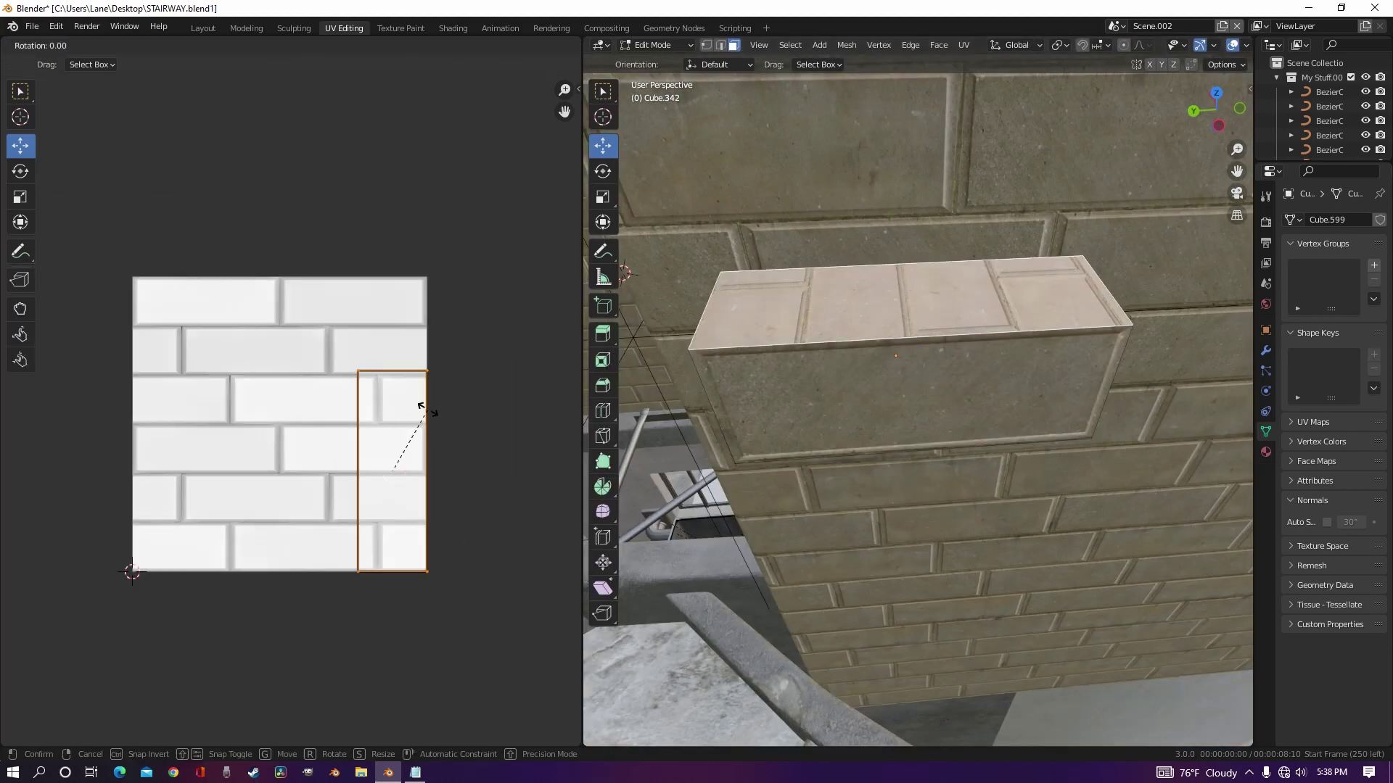
pyautogui.write('90')
pyautogui.press('Return')
# Step: Move the top face's UV island onto the long brick in the texture's second row and scale it down to about that brick's size
pyautogui.scroll(2, 428, 419)
pyautogui.press('g')
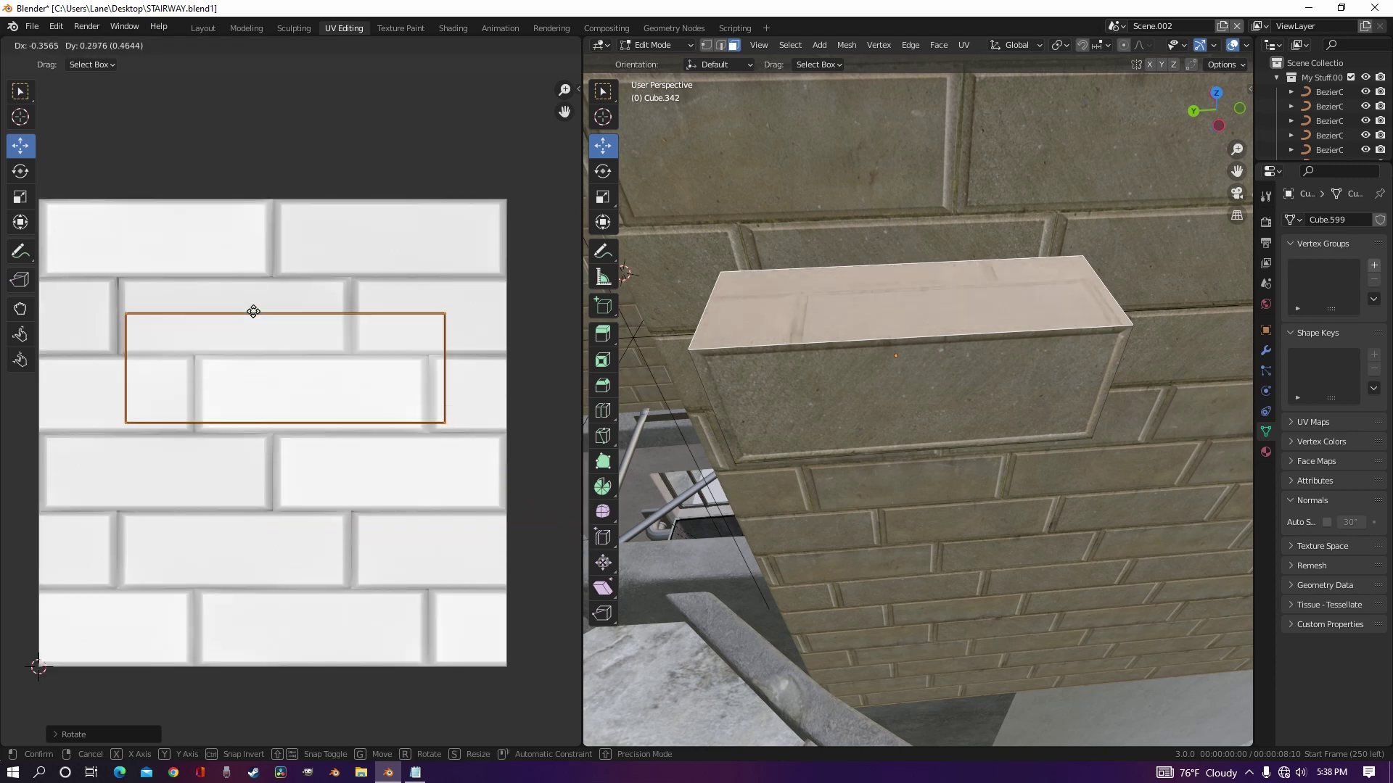
pyautogui.click(222, 272)
pyautogui.press('s')
pyautogui.click(403, 273)
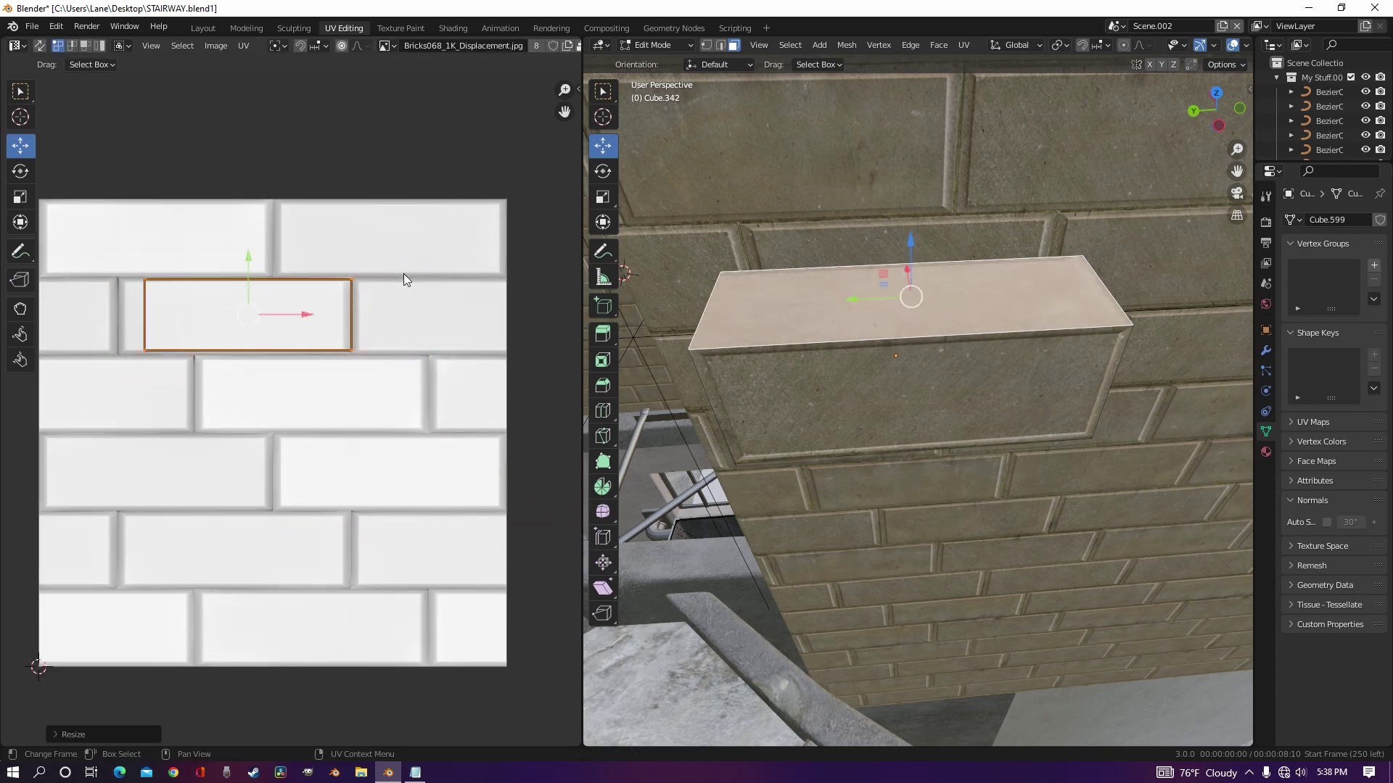
# Step: Fine-tune the position and scale of the top face's UV island until it matches the outline of that single brick
pyautogui.moveTo(404, 273); pyautogui.dragTo(481, 377, button='middle')
pyautogui.scroll(2, 483, 378)
pyautogui.scroll(-1, 483, 377)
pyautogui.press('g')
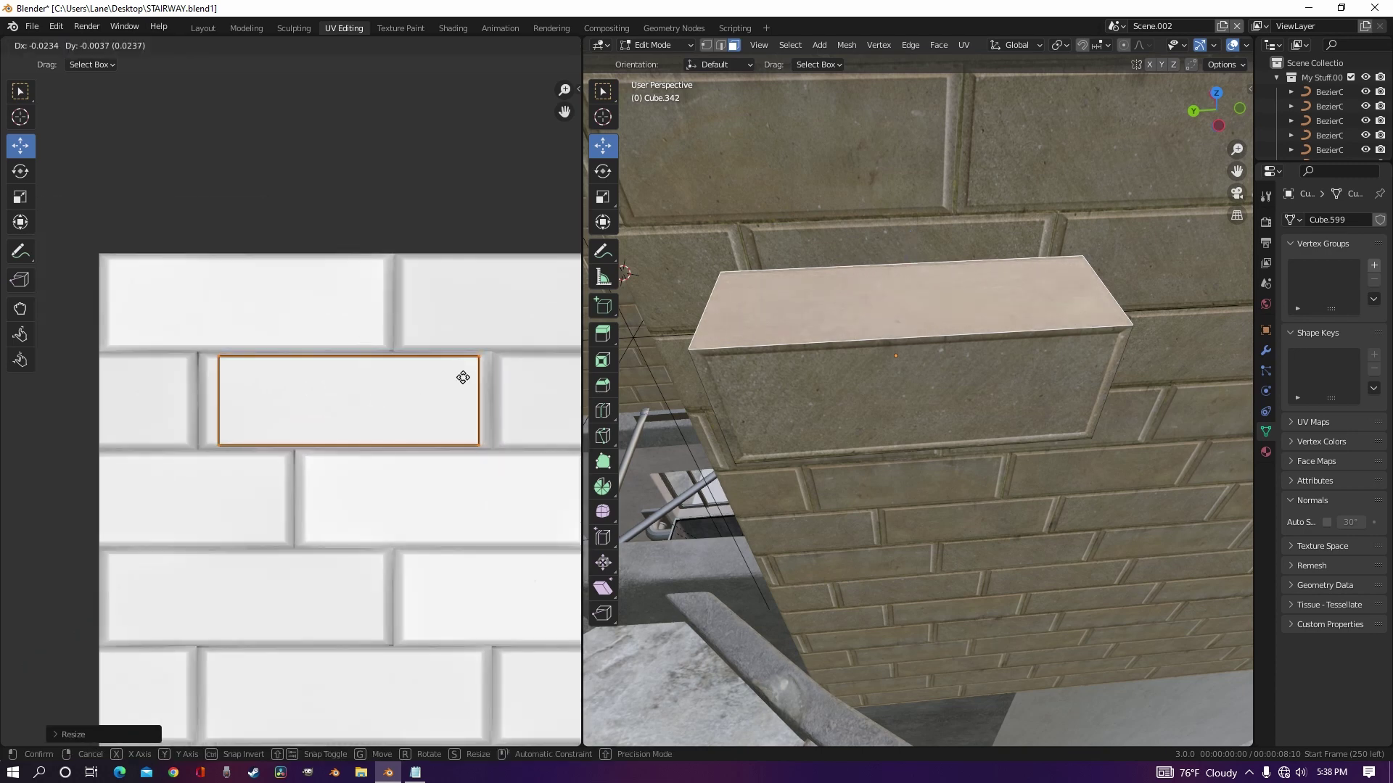
pyautogui.click(460, 379)
pyautogui.press('s')
pyautogui.click(495, 341)
pyautogui.press('g')
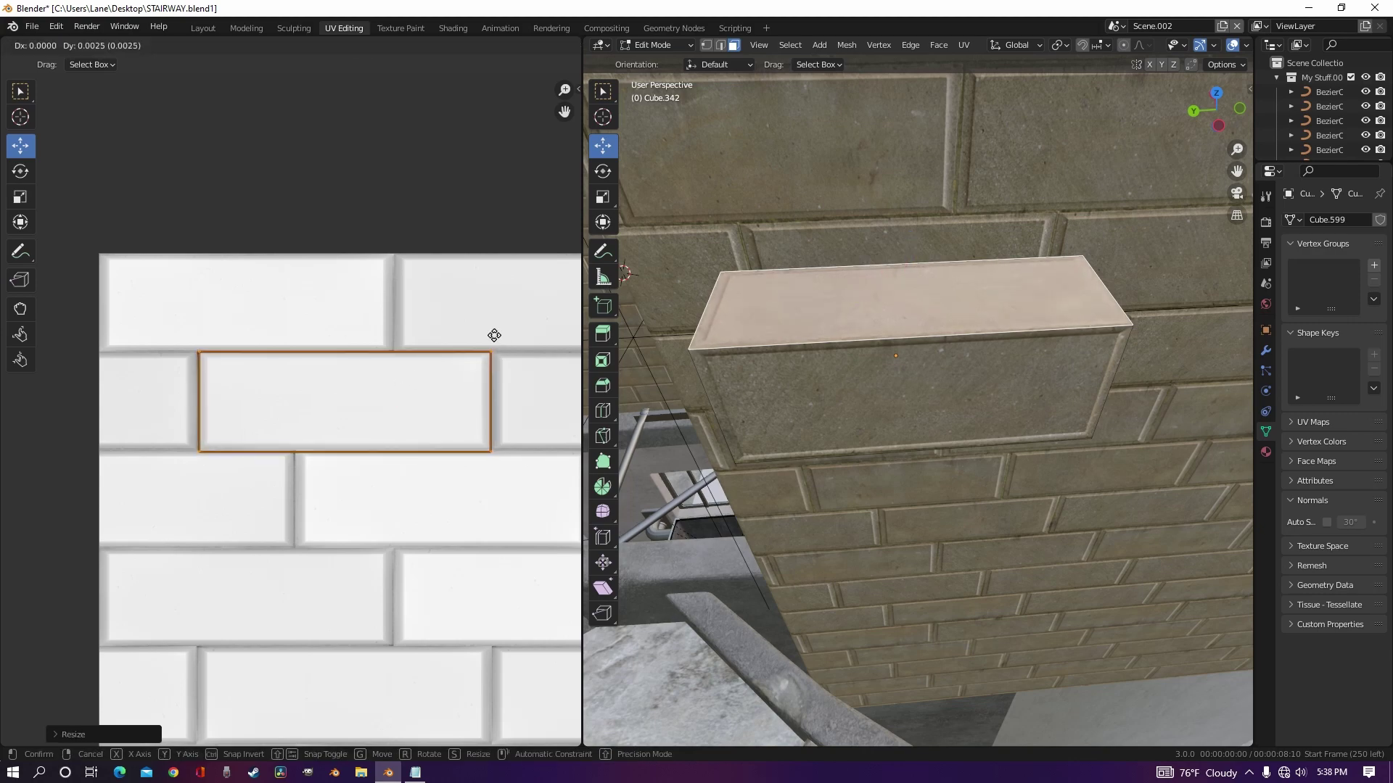
pyautogui.click(493, 334)
pyautogui.press('s')
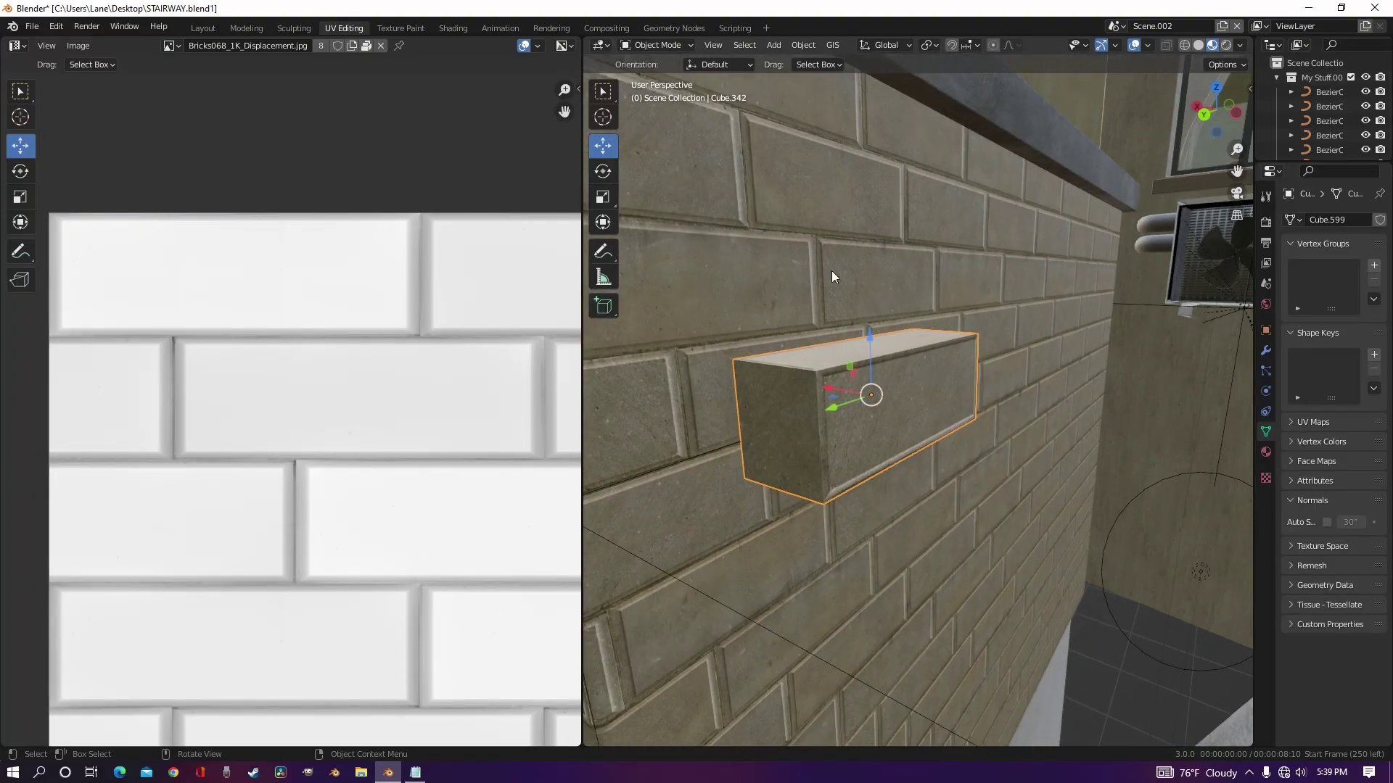
# Step: In the Layout workspace, apply the brick's object scale
pyautogui.click(207, 27)
pyautogui.moveTo(498, 233); pyautogui.dragTo(725, 326, button='middle')
pyautogui.click(219, 45)
pyautogui.moveTo(239, 119)
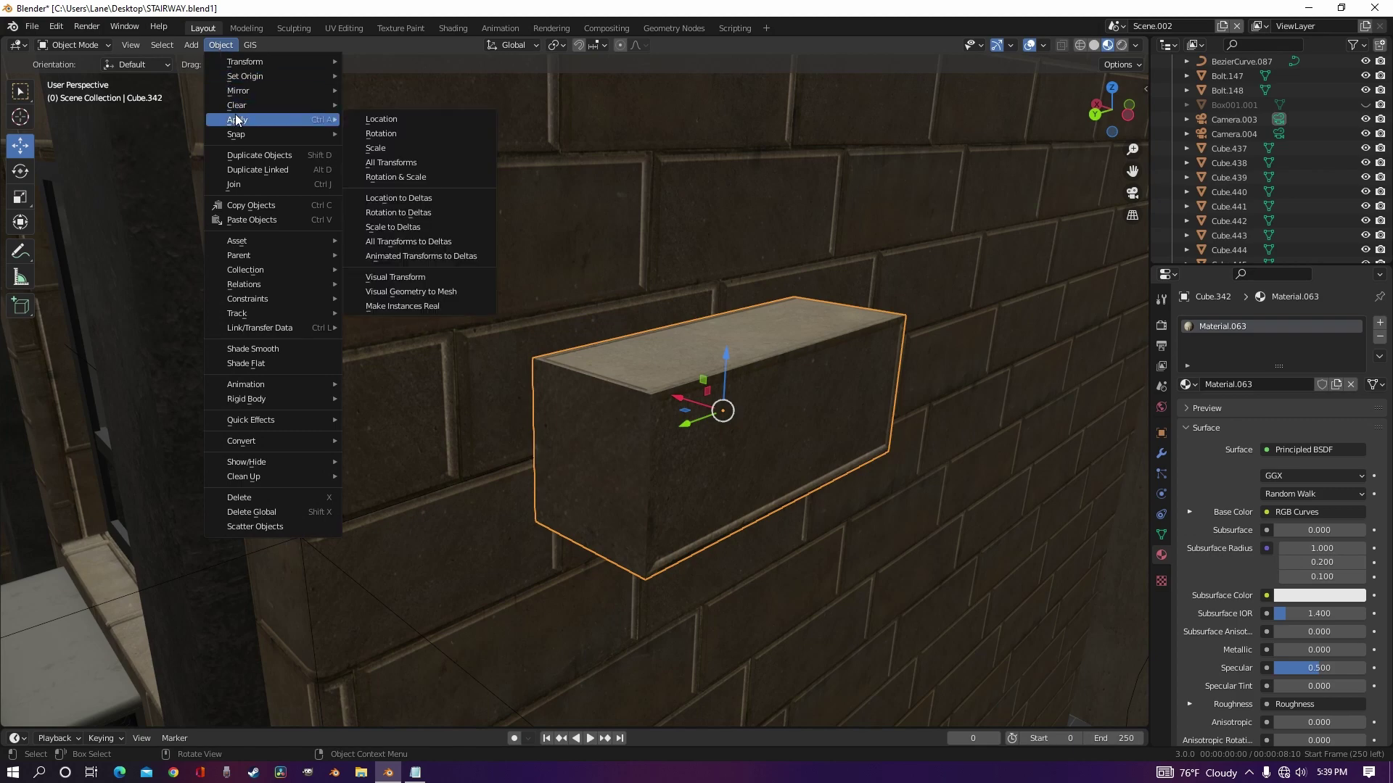
pyautogui.click(392, 156)
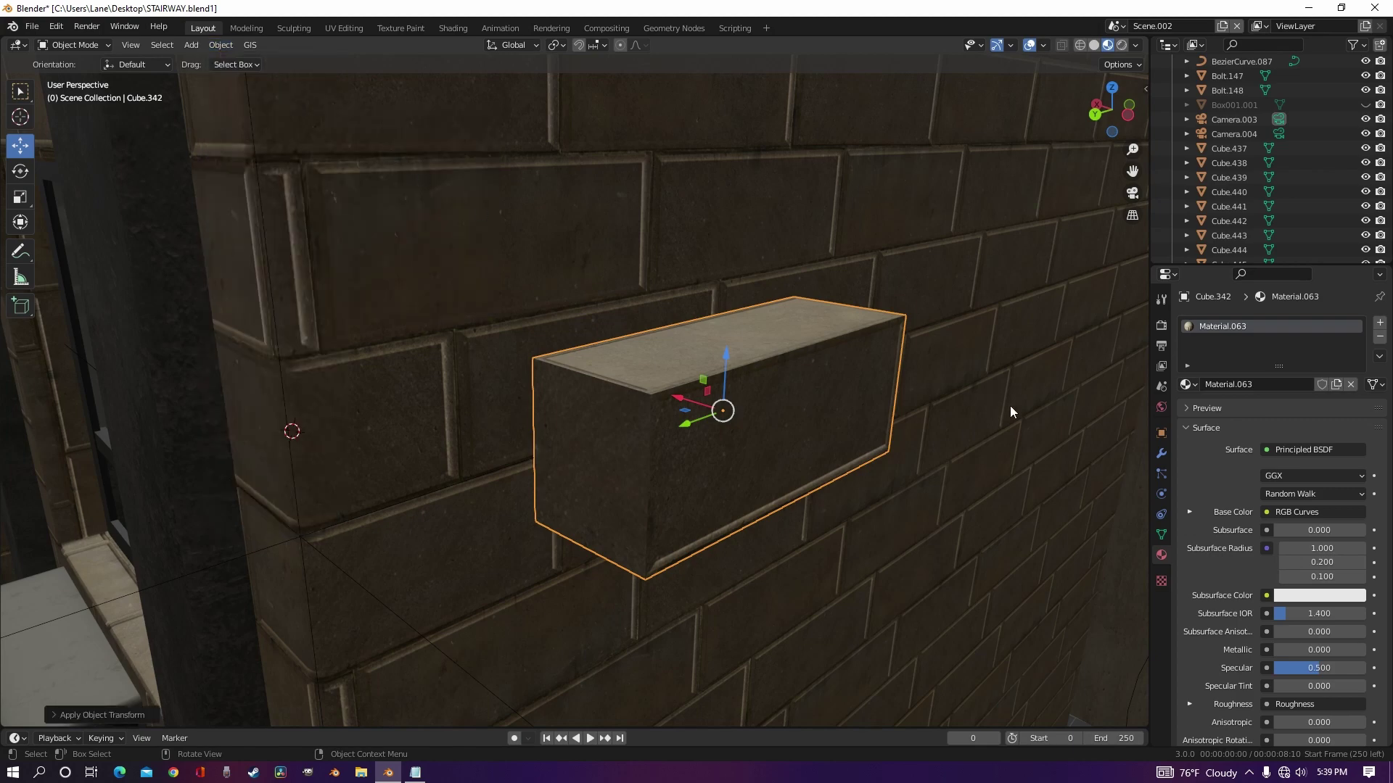
# Step: Add a Bevel modifier with an amount of 0.004 m to the brick and apply it
pyautogui.click(1161, 453)
pyautogui.click(1196, 323)
pyautogui.click(1110, 380)
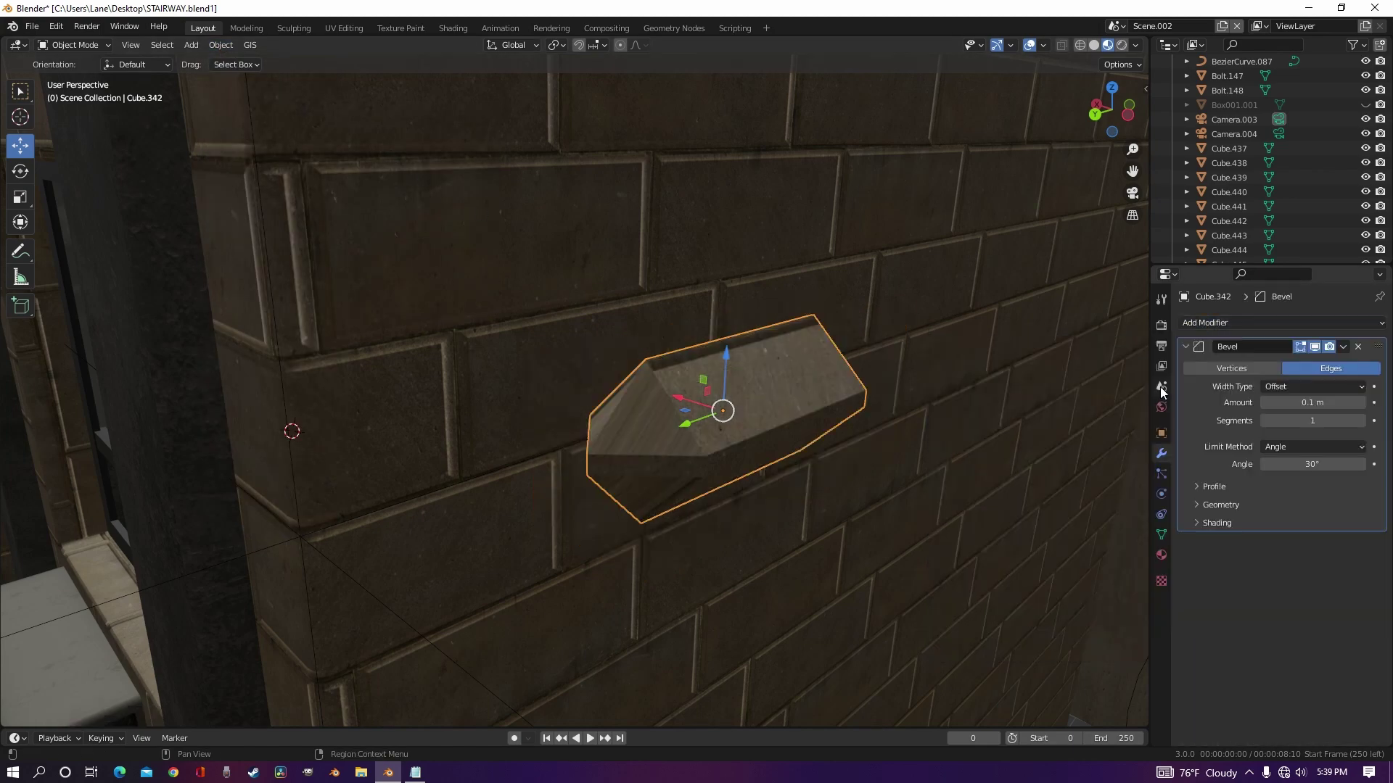
pyautogui.moveTo(1313, 403); pyautogui.dragTo(1277, 403)
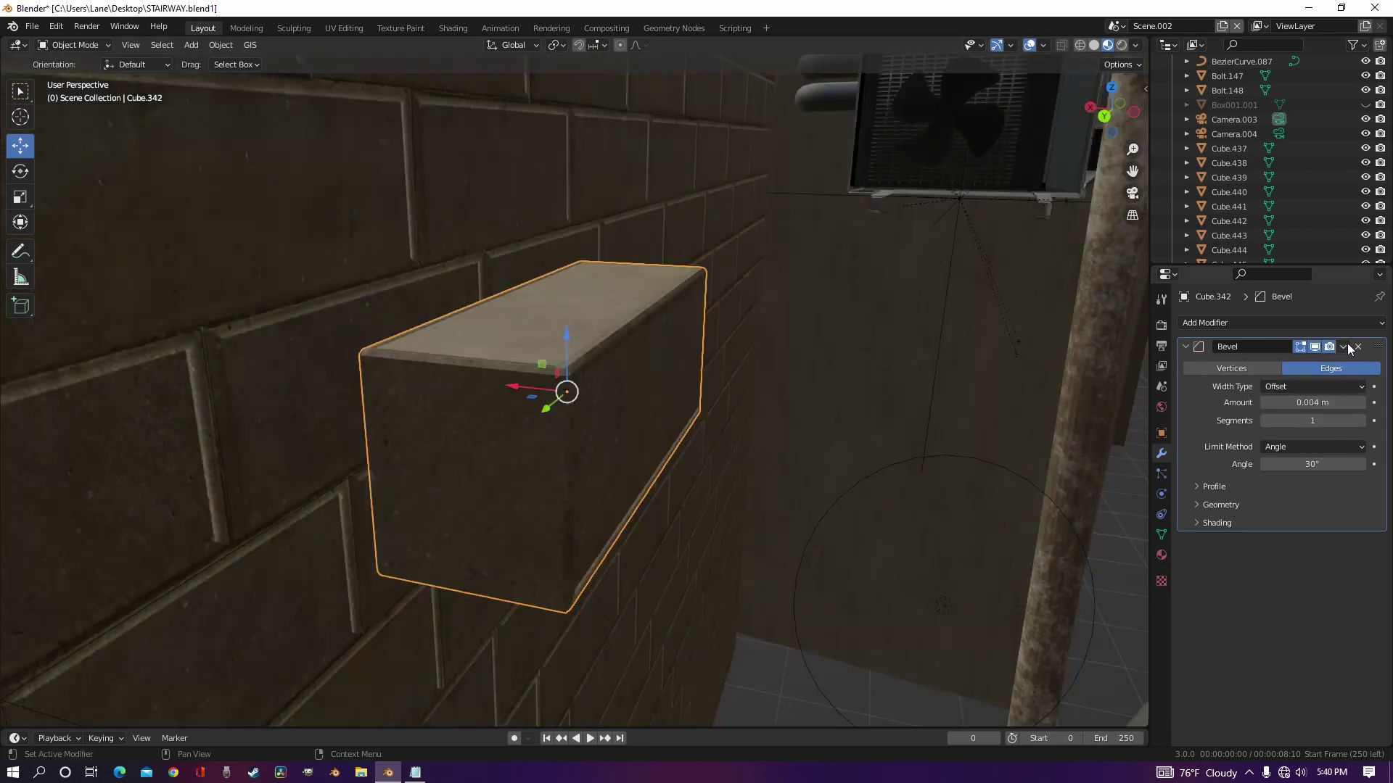
pyautogui.click(1342, 347)
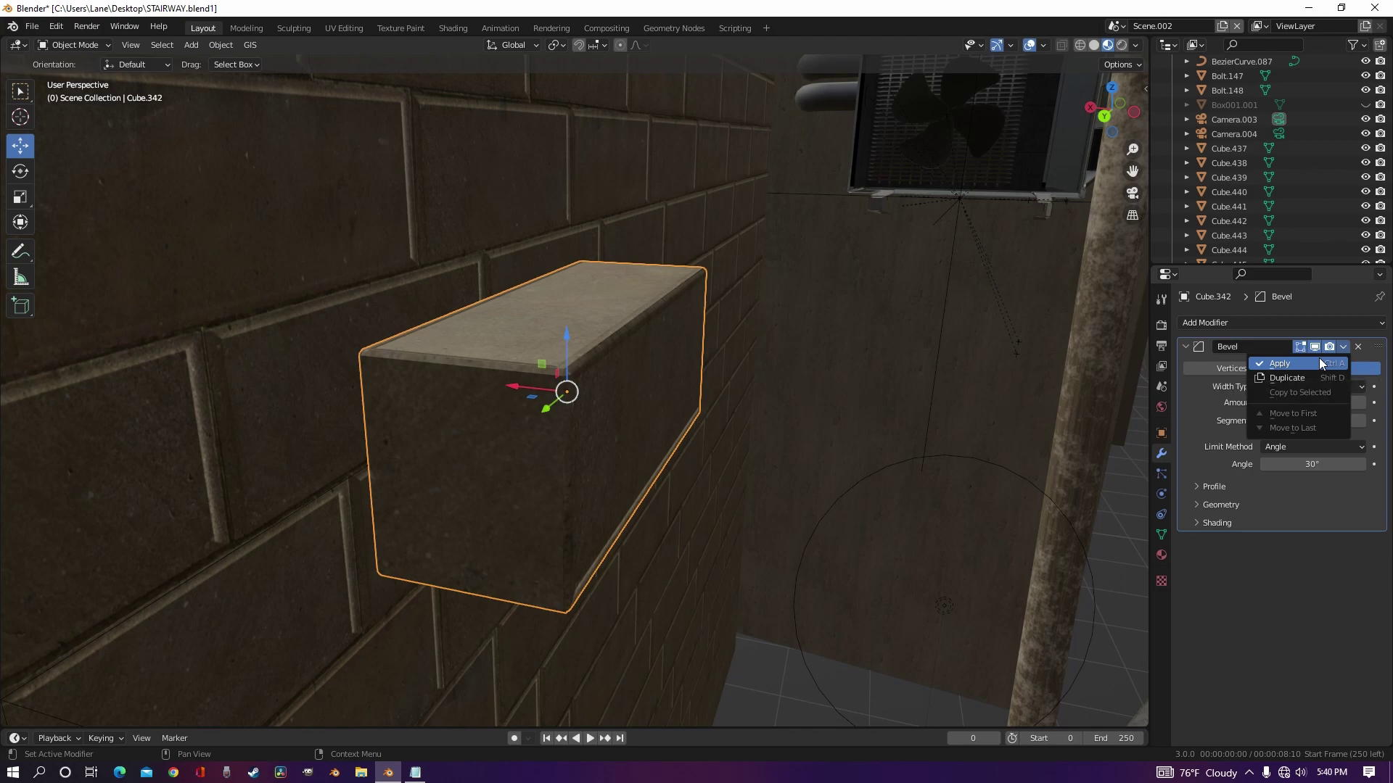
pyautogui.click(1319, 358)
# Step: Move the beveled brick along the X axis toward the wall to reduce how far it protrudes
pyautogui.moveTo(871, 384); pyautogui.dragTo(584, 448, button='middle')
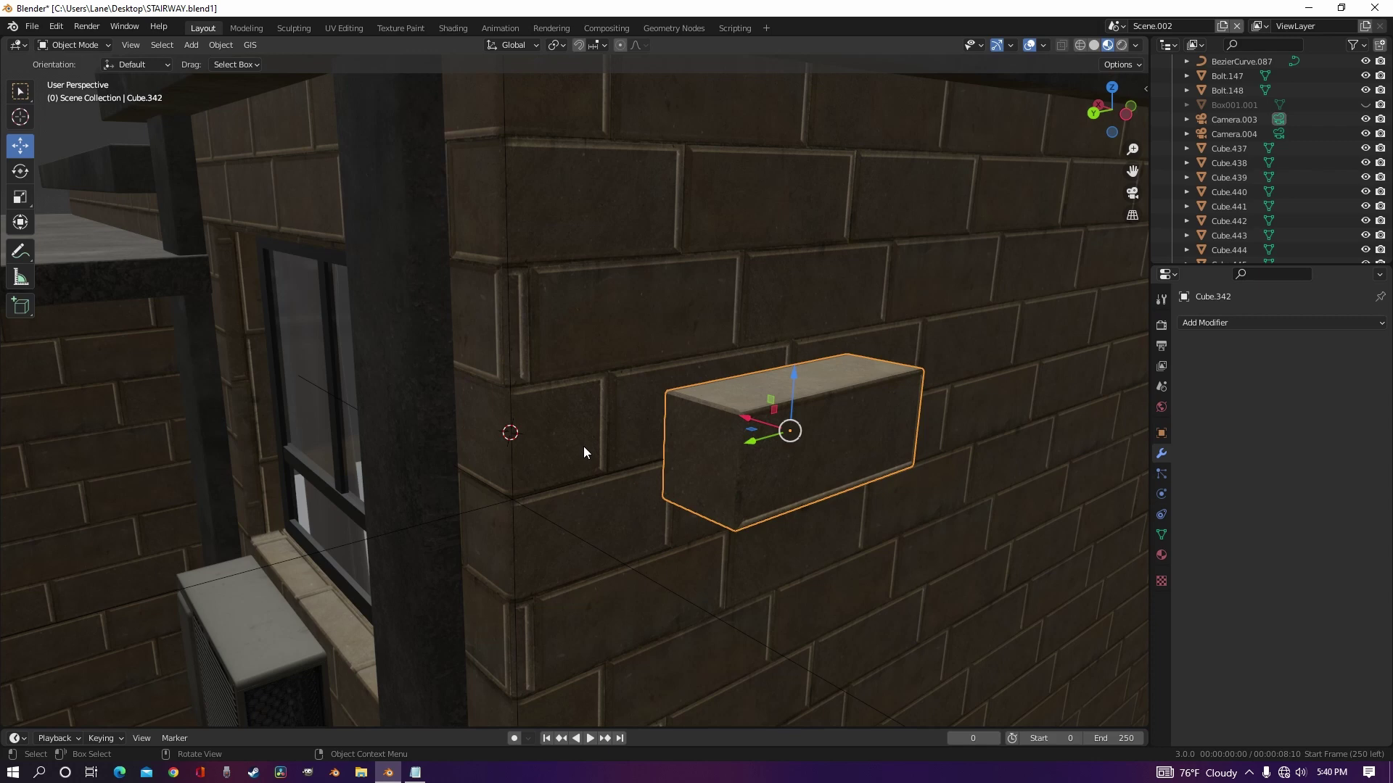
pyautogui.moveTo(581, 448); pyautogui.dragTo(624, 475, button='middle')
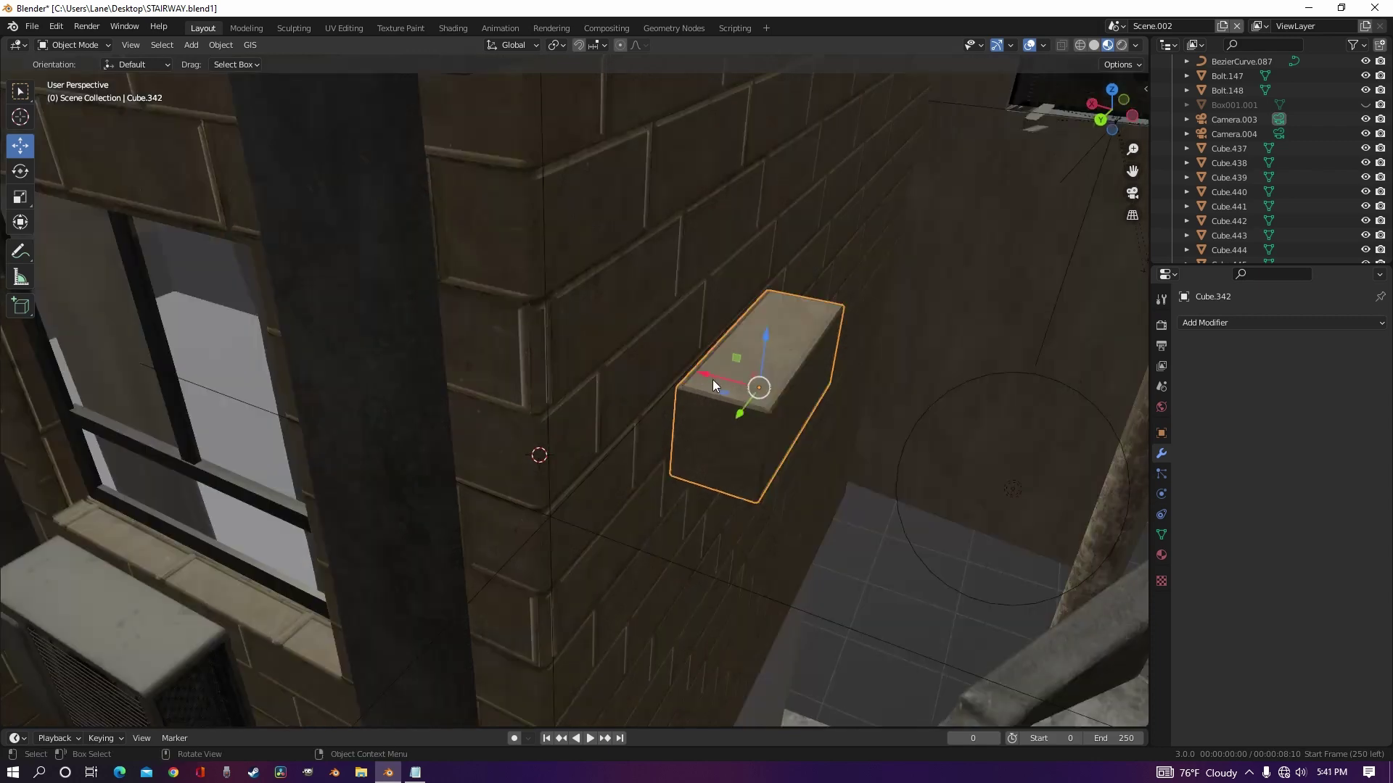
pyautogui.moveTo(713, 380); pyautogui.dragTo(636, 381)
# Step: Hide the viewport overlays and inspect the protruding brick through the camera and up close in Rendered shading
pyautogui.press('KP_0')
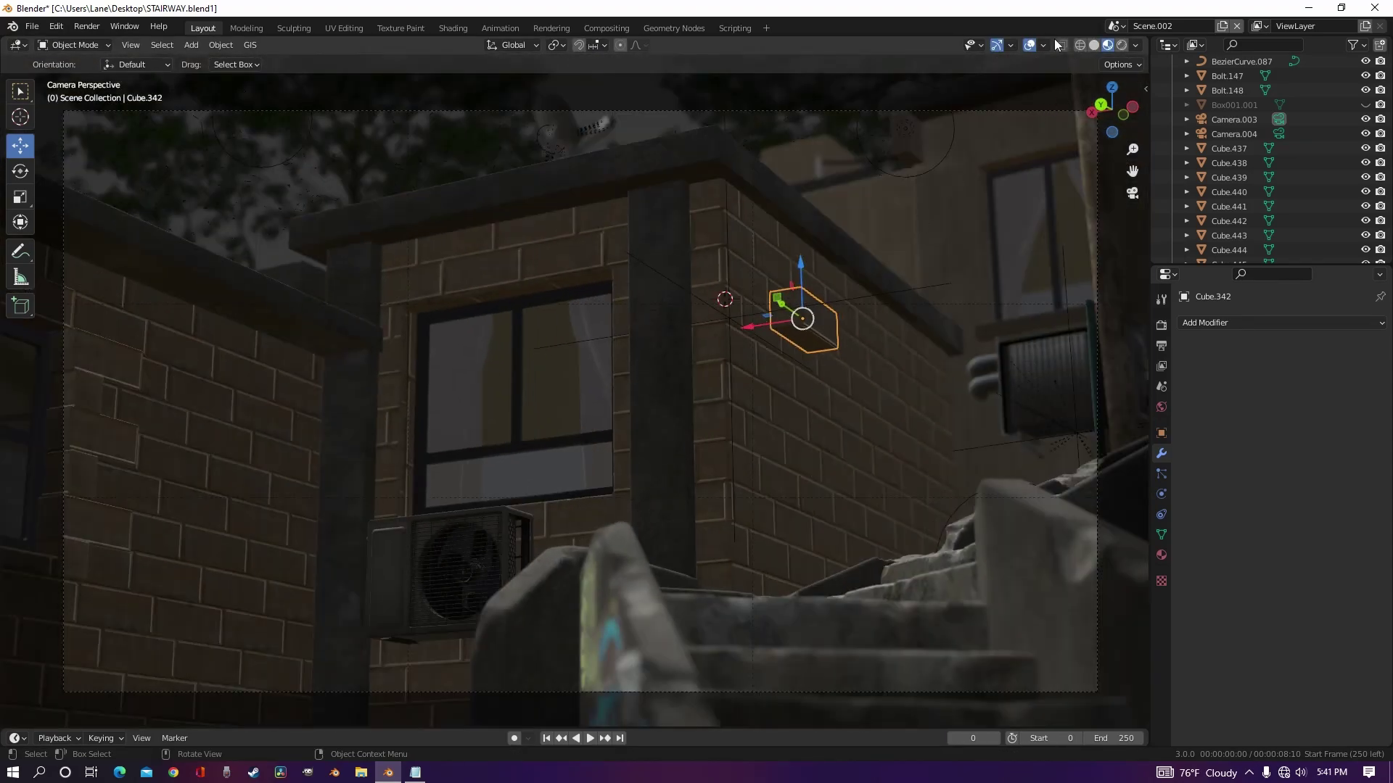
pyautogui.click(1027, 43)
pyautogui.keyDown('shift'); pyautogui.moveTo(757, 283); pyautogui.dragTo(782, 225, button='middle'); pyautogui.keyUp('shift')
pyautogui.press('KP_0')
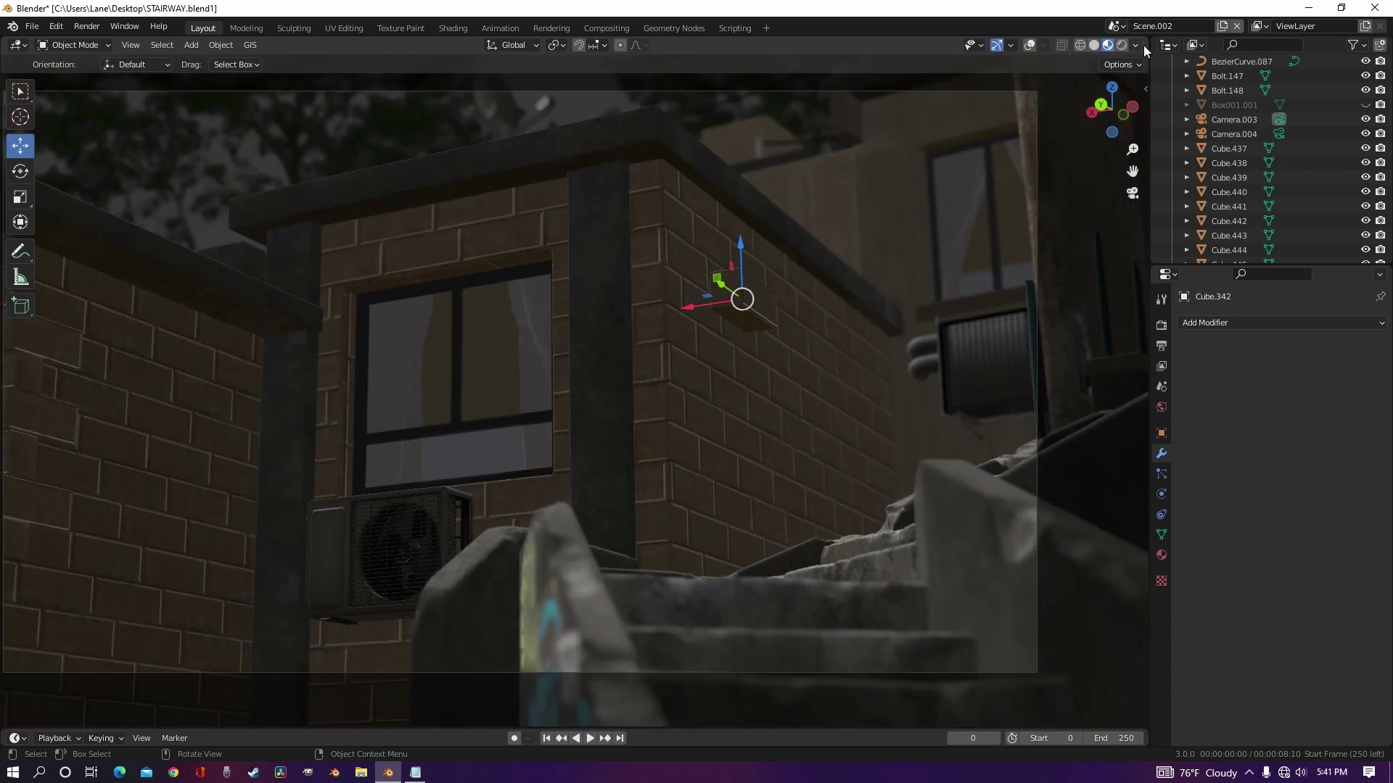
pyautogui.click(1122, 45)
pyautogui.keyDown('shift'); pyautogui.moveTo(681, 243); pyautogui.dragTo(720, 249, button='middle'); pyautogui.keyUp('shift')
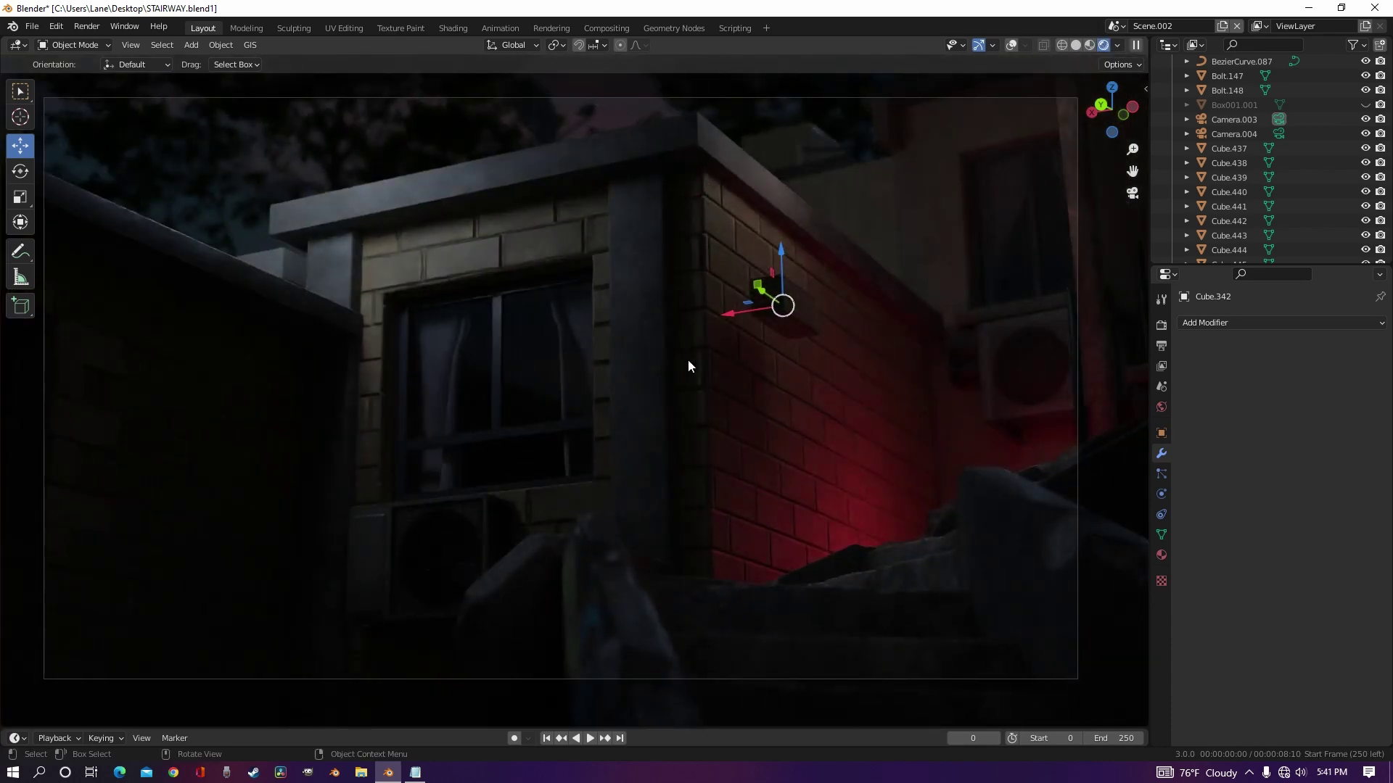
pyautogui.moveTo(694, 535); pyautogui.dragTo(708, 553, button='middle')
pyautogui.scroll(5, 708, 553)
pyautogui.moveTo(771, 378); pyautogui.dragTo(633, 293, button='middle')
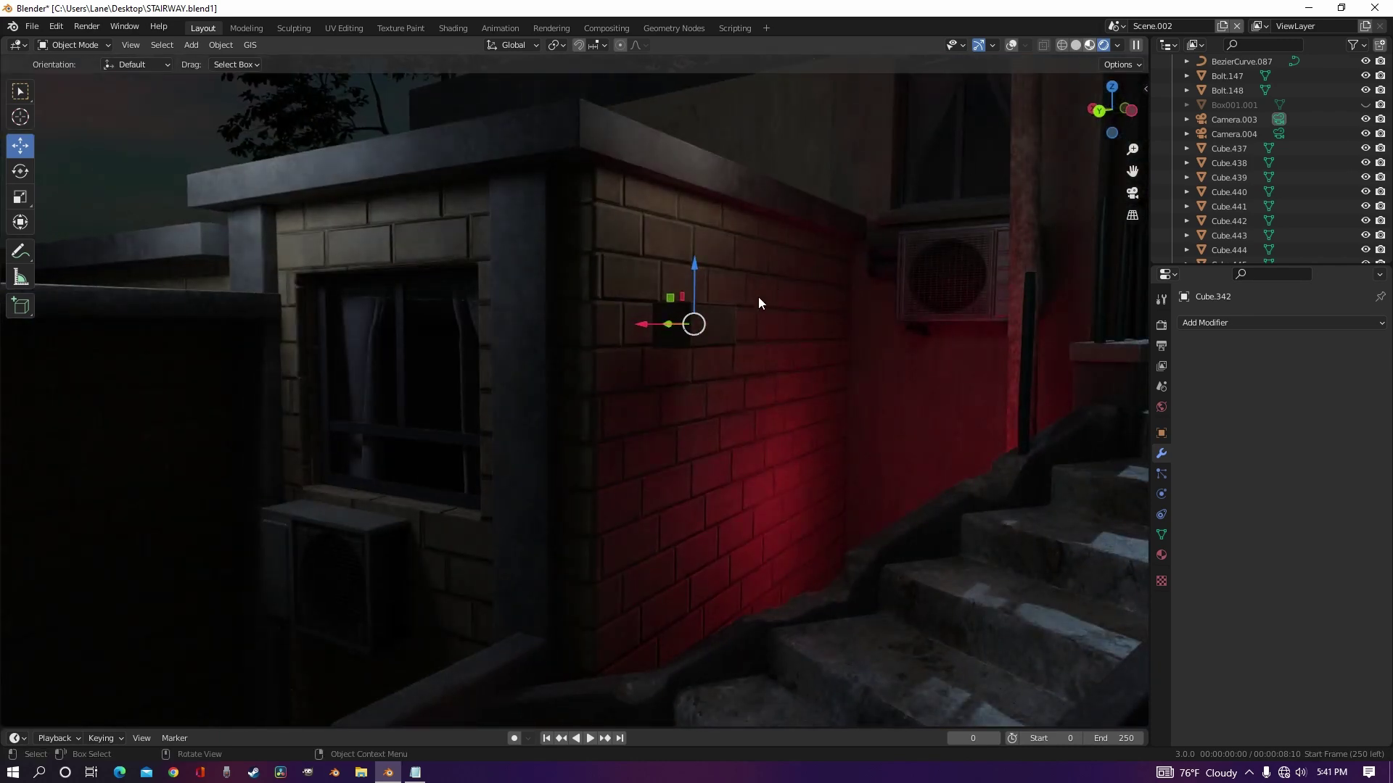
# Step: Return to Material Preview shading and push the brick further into the wall along the X axis
pyautogui.press('z')
pyautogui.press('2')
pyautogui.keyDown('shift'); pyautogui.moveTo(733, 308); pyautogui.dragTo(701, 430, button='middle'); pyautogui.keyUp('shift')
pyautogui.scroll(3, 698, 368)
pyautogui.moveTo(665, 373); pyautogui.dragTo(562, 366)
pyautogui.moveTo(606, 389); pyautogui.dragTo(641, 355, button='middle')
# Step: Raise the brick about 0.55 m to the top course under the roof ledge and shift it to the wall's corner
pyautogui.press('g')
pyautogui.press('z')
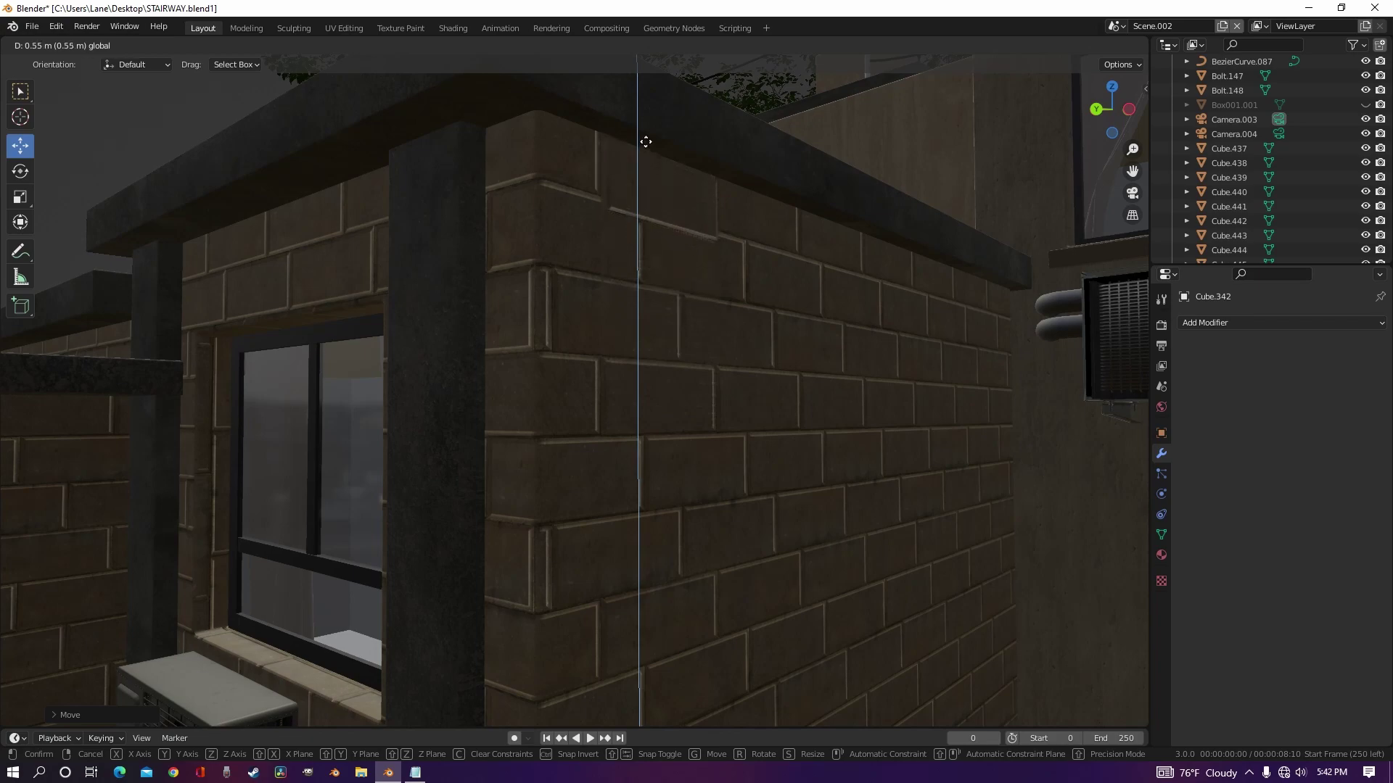
pyautogui.moveTo(646, 141); pyautogui.dragTo(562, 149)
pyautogui.moveTo(617, 139); pyautogui.dragTo(688, 294, button='middle')
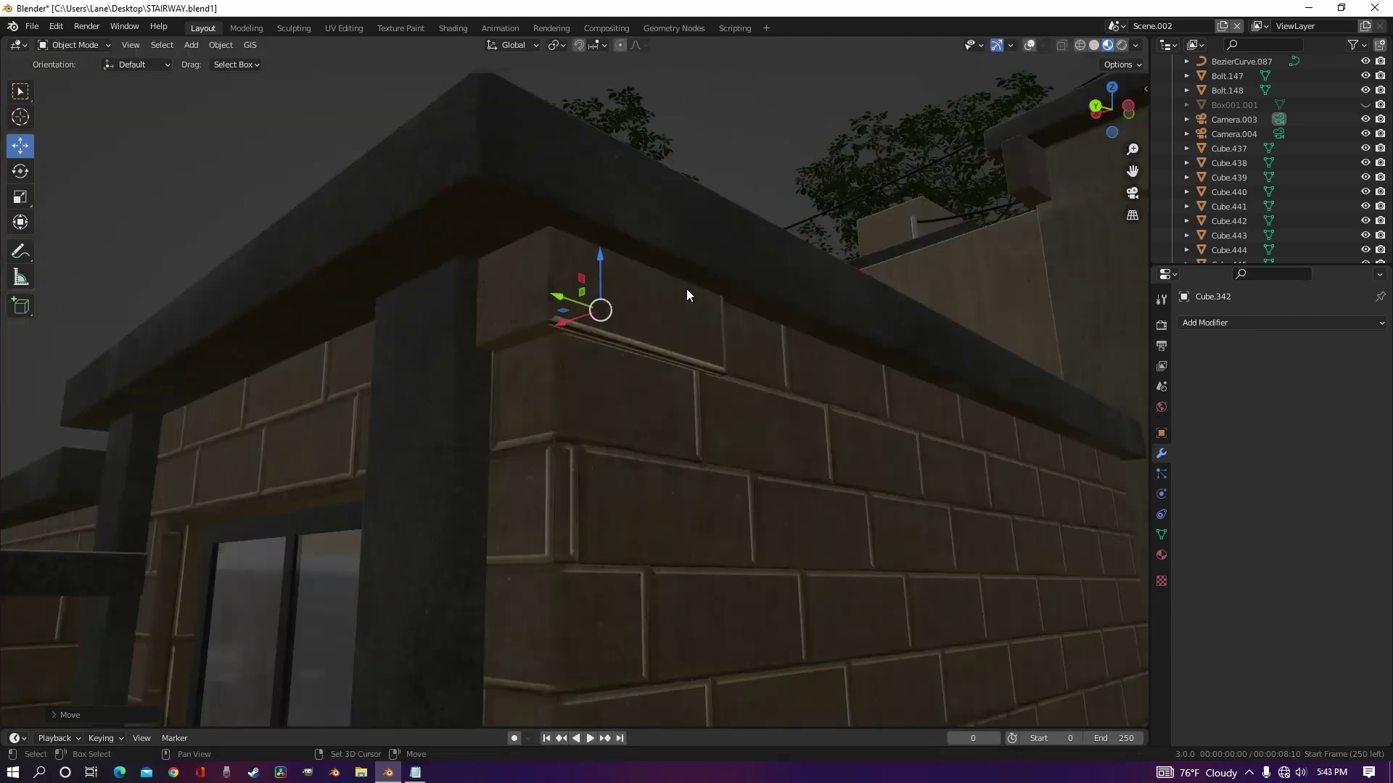
# Step: Duplicate the corner brick and lower the copy along Z to the third course
pyautogui.hotkey('shift', 'd')
pyautogui.rightClick(603, 437)
pyautogui.moveTo(603, 436); pyautogui.dragTo(664, 341, button='middle')
pyautogui.moveTo(576, 218); pyautogui.dragTo(579, 424)
pyautogui.moveTo(588, 435); pyautogui.dragTo(479, 417, button='middle')
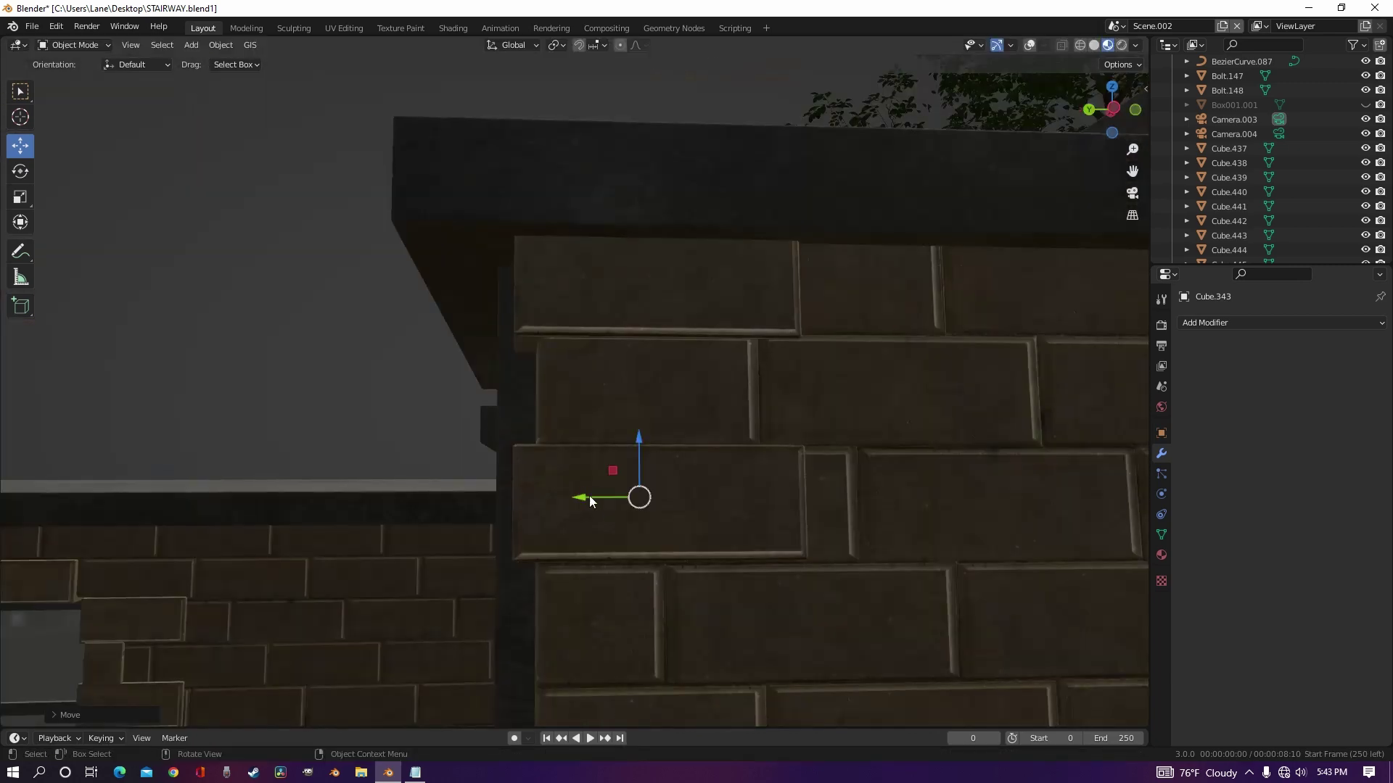
# Step: Nudge the copied brick along Y and Z to line it up with the third course
pyautogui.moveTo(578, 498); pyautogui.dragTo(584, 500)
pyautogui.moveTo(644, 439); pyautogui.dragTo(644, 446)
pyautogui.press('r')
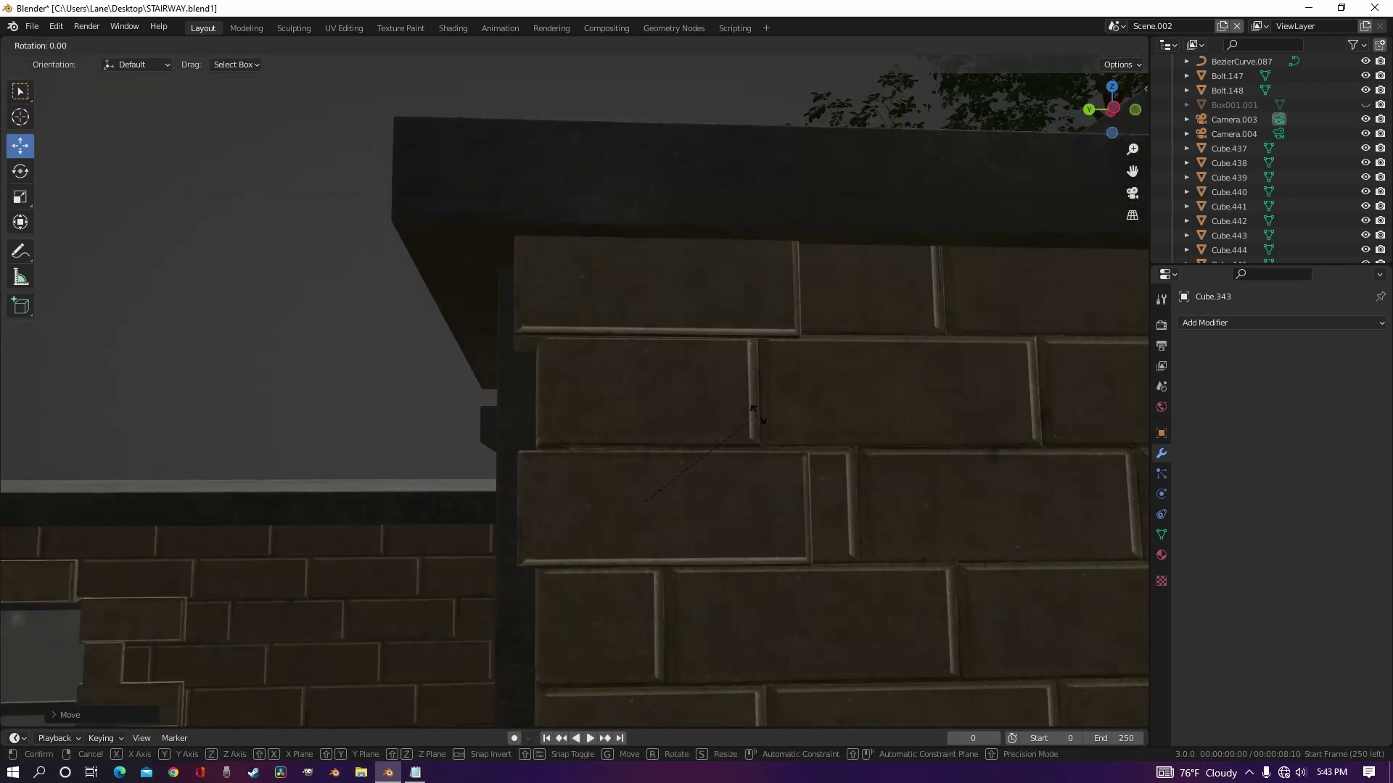
pyautogui.rightClick(757, 415)
# Step: Place a duplicate of the second brick on the fifth course and align it along the Y axis
pyautogui.moveTo(546, 430); pyautogui.dragTo(674, 328, button='middle')
pyautogui.moveTo(551, 353); pyautogui.dragTo(538, 562)
pyautogui.keyDown('shift'); pyautogui.moveTo(538, 563); pyautogui.dragTo(442, 437, button='middle'); pyautogui.keyUp('shift')
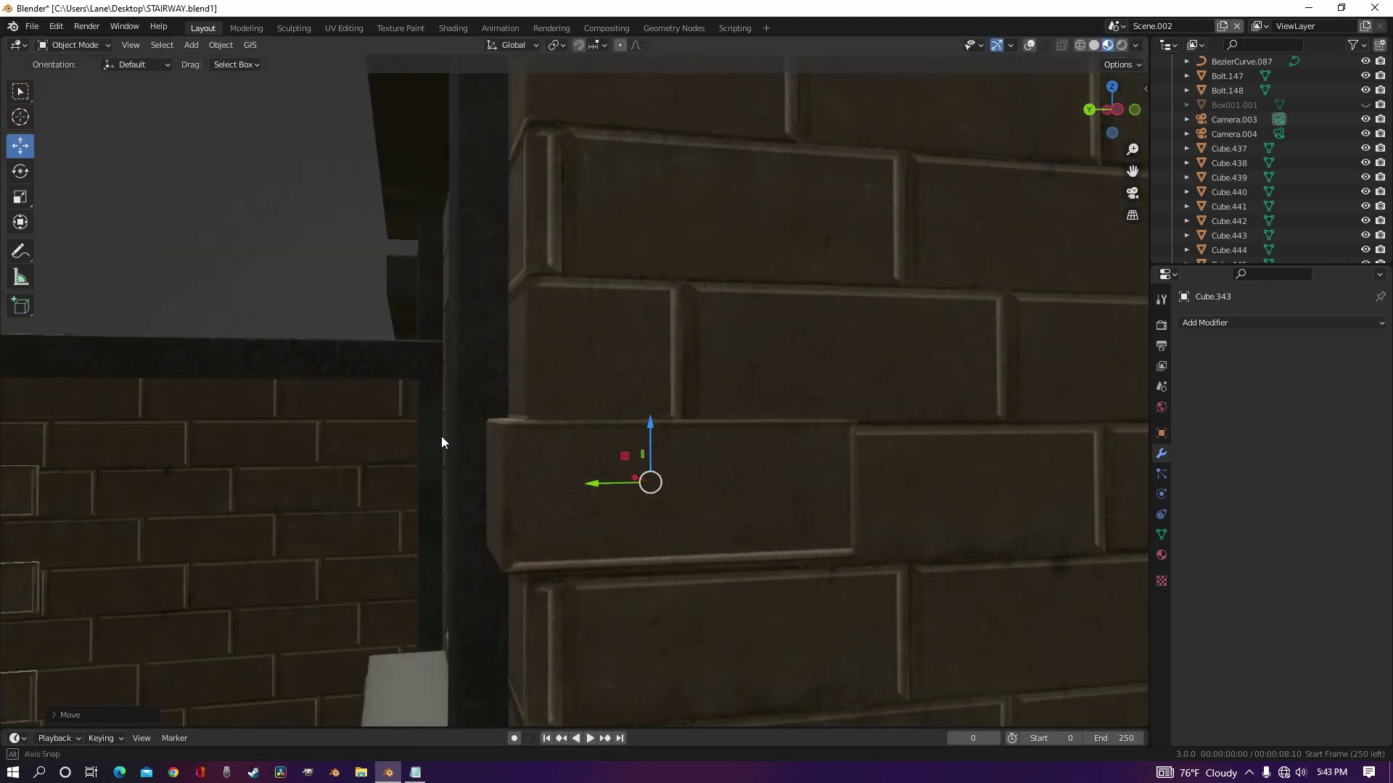
pyautogui.scroll(-3, 441, 442)
pyautogui.scroll(-1, 560, 427)
pyautogui.scroll(3, 560, 427)
pyautogui.hotkey('shift', 'd')
pyautogui.press('y')
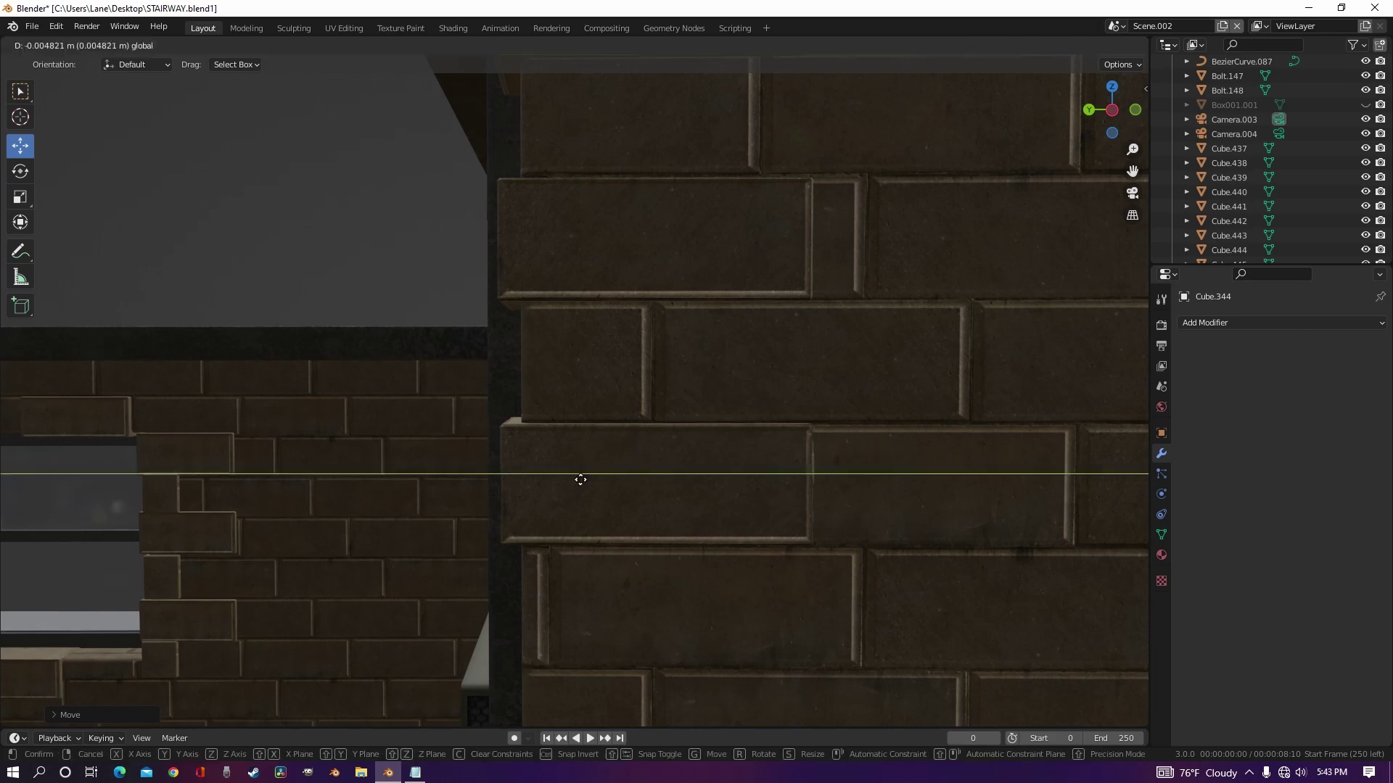
pyautogui.click(579, 465)
# Step: Place further copies of the brick on every other course down to the base of the wall's corner
pyautogui.scroll(-2, 579, 464)
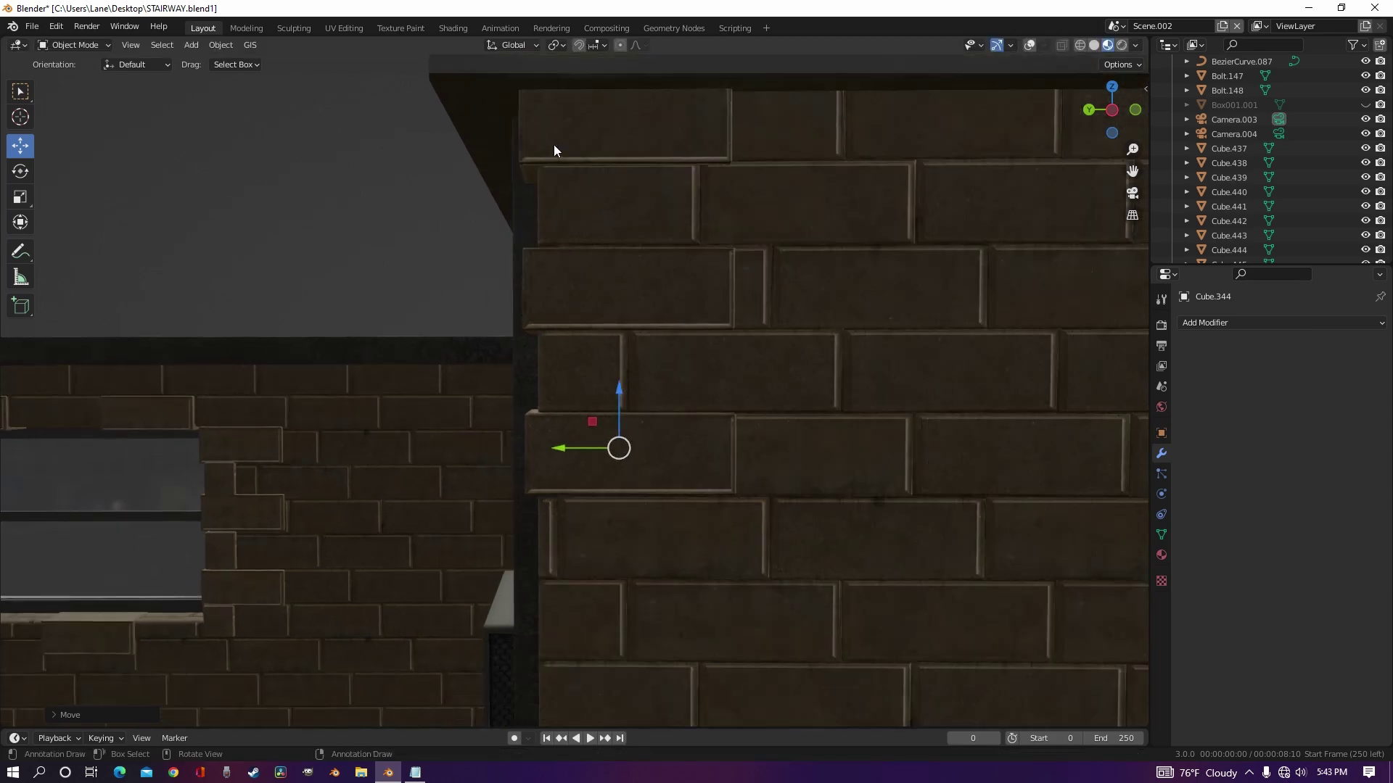
pyautogui.click(606, 355)
pyautogui.moveTo(653, 302); pyautogui.dragTo(646, 470)
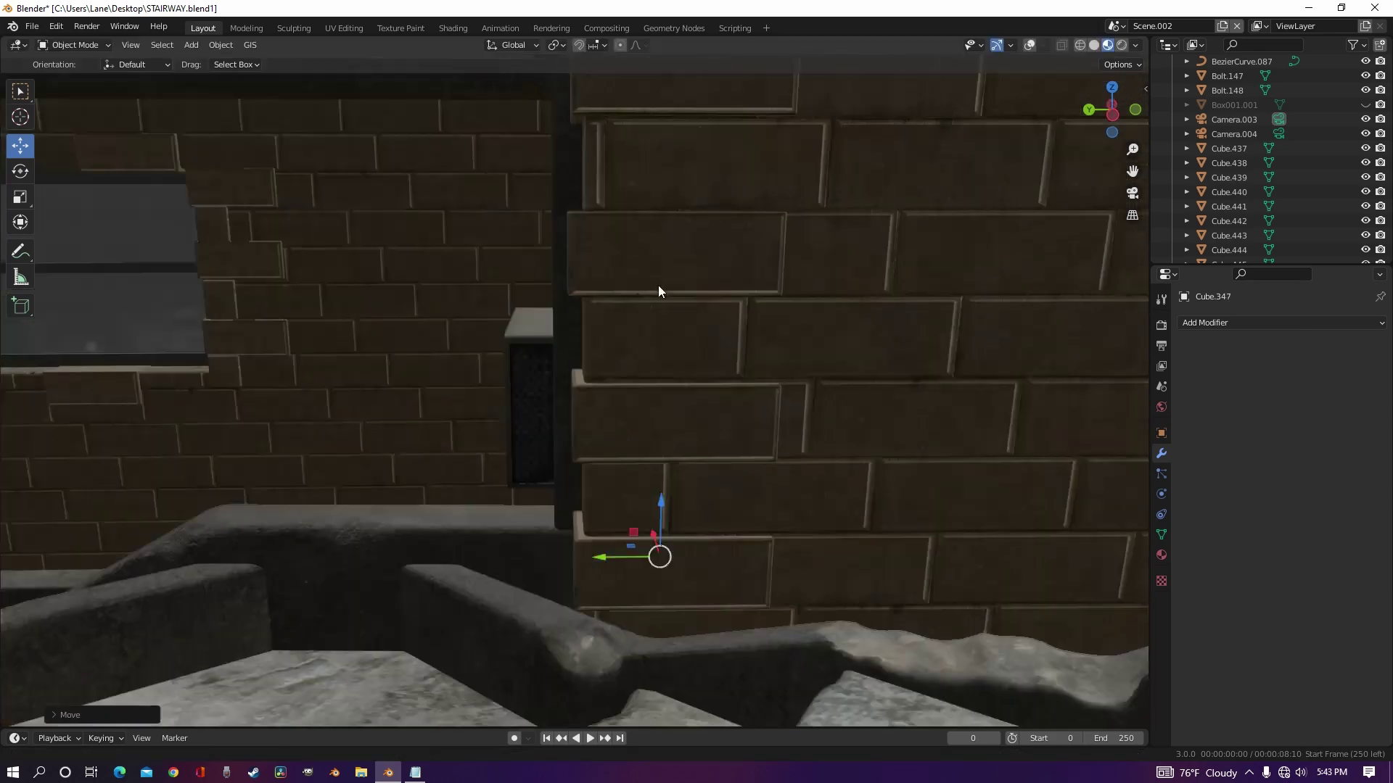
# Step: Select the column of protruding corner bricks and duplicate them in place
pyautogui.moveTo(659, 285); pyautogui.dragTo(595, 493, button='middle')
pyautogui.scroll(-4, 738, 354)
pyautogui.click(607, 427)
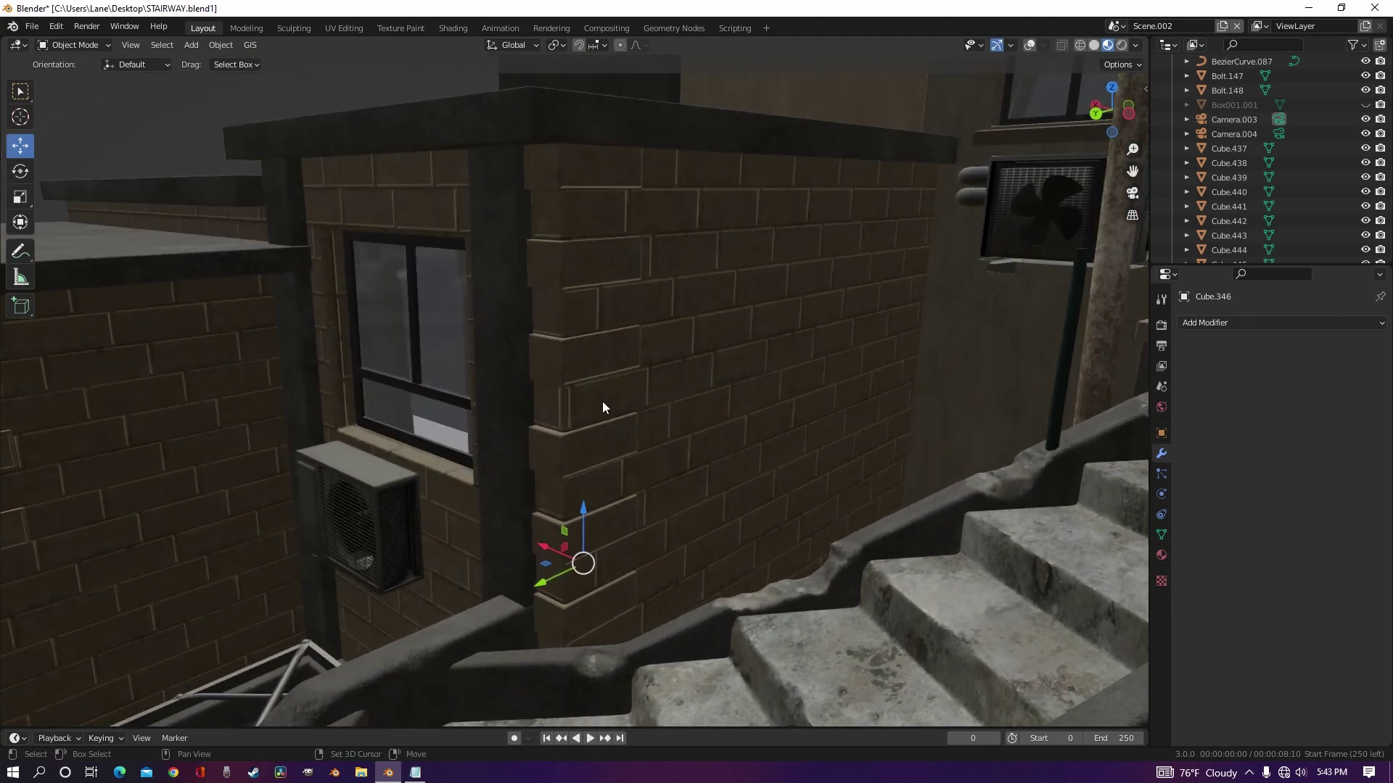
pyautogui.keyDown('shift'); pyautogui.click(602, 404); pyautogui.keyUp('shift')
pyautogui.keyDown('shift'); pyautogui.click(594, 345); pyautogui.keyUp('shift')
pyautogui.keyDown('shift'); pyautogui.click(585, 262); pyautogui.keyUp('shift')
pyautogui.keyDown('shift'); pyautogui.click(590, 169); pyautogui.keyUp('shift')
pyautogui.hotkey('shift', 'd')
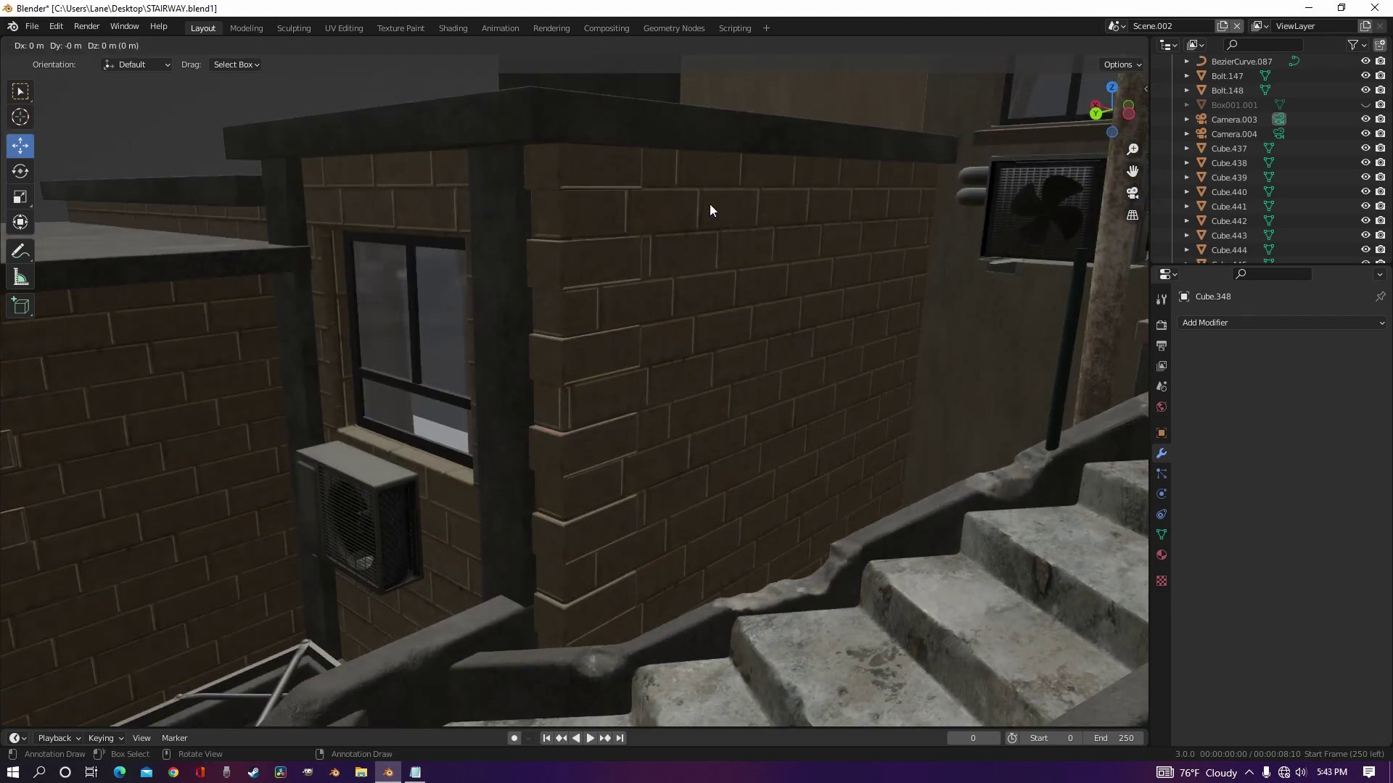
pyautogui.click(710, 204)
# Step: Rotate the duplicated bricks 90° around the Z axis
pyautogui.press('r')
pyautogui.press('z')
pyautogui.press('9')
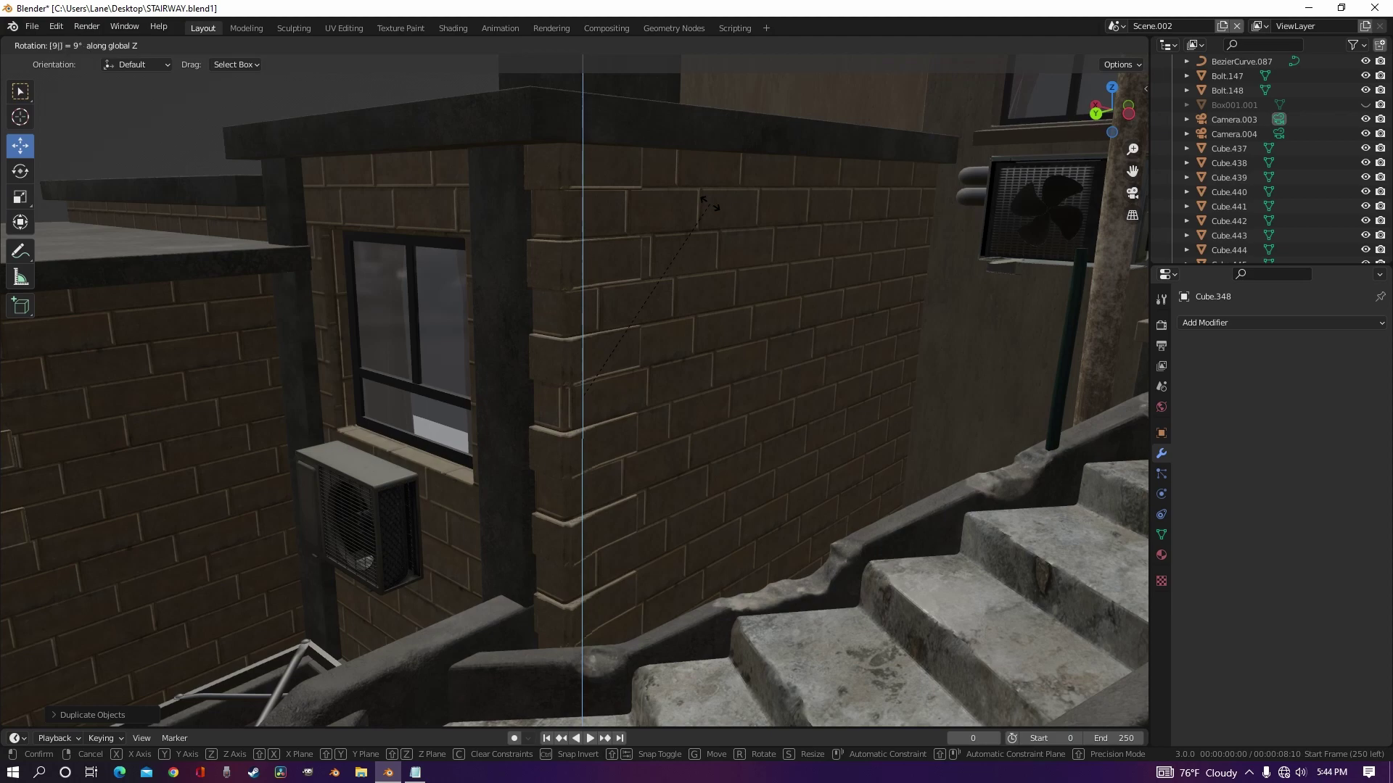
pyautogui.press('0')
pyautogui.click(709, 203)
# Step: Shift the rotated bricks about 0.13 m along Y and lower them about 0.19 m into the courses between the first bricks
pyautogui.moveTo(710, 203); pyautogui.dragTo(665, 224, button='middle')
pyautogui.scroll(1, 661, 228)
pyautogui.moveTo(523, 411); pyautogui.dragTo(507, 425)
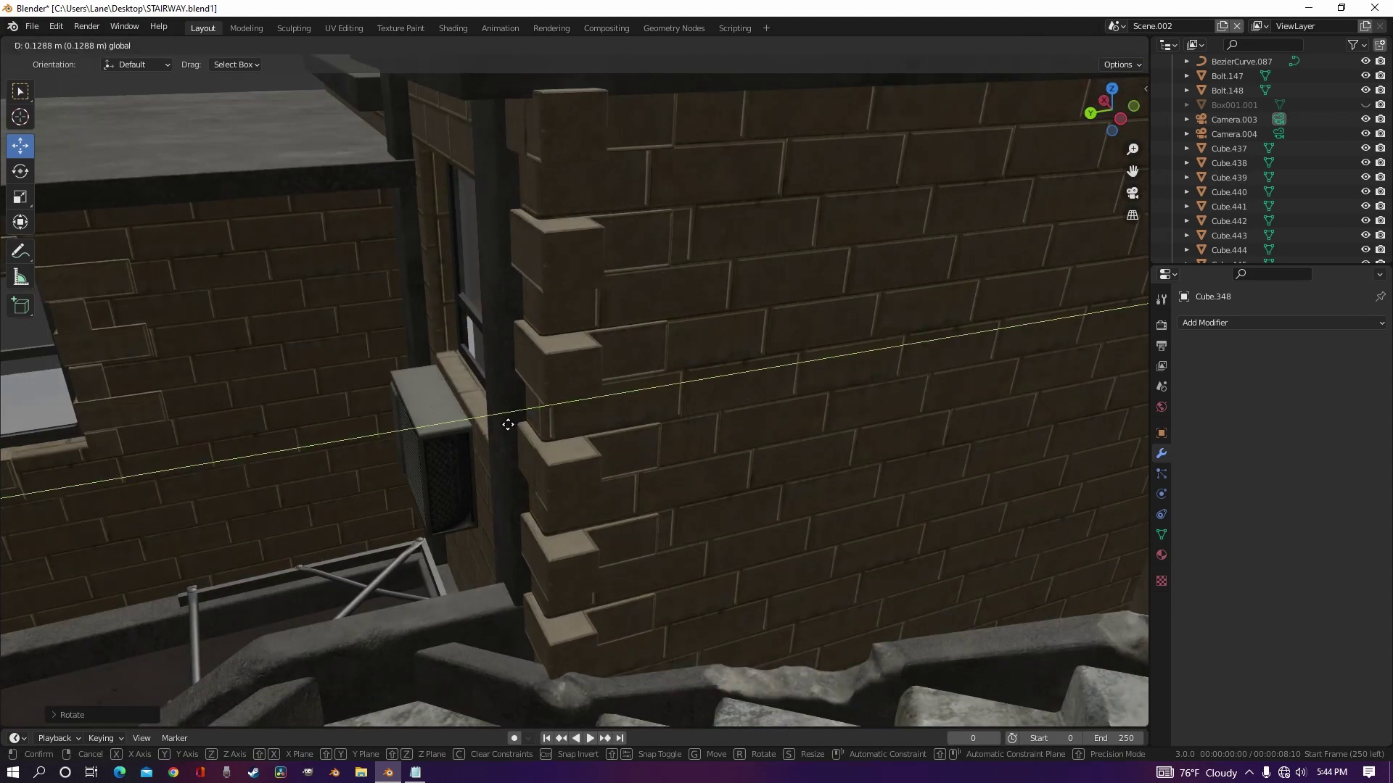
pyautogui.click(508, 424)
pyautogui.moveTo(508, 425); pyautogui.dragTo(571, 341, button='middle')
pyautogui.press('g')
pyautogui.press('z')
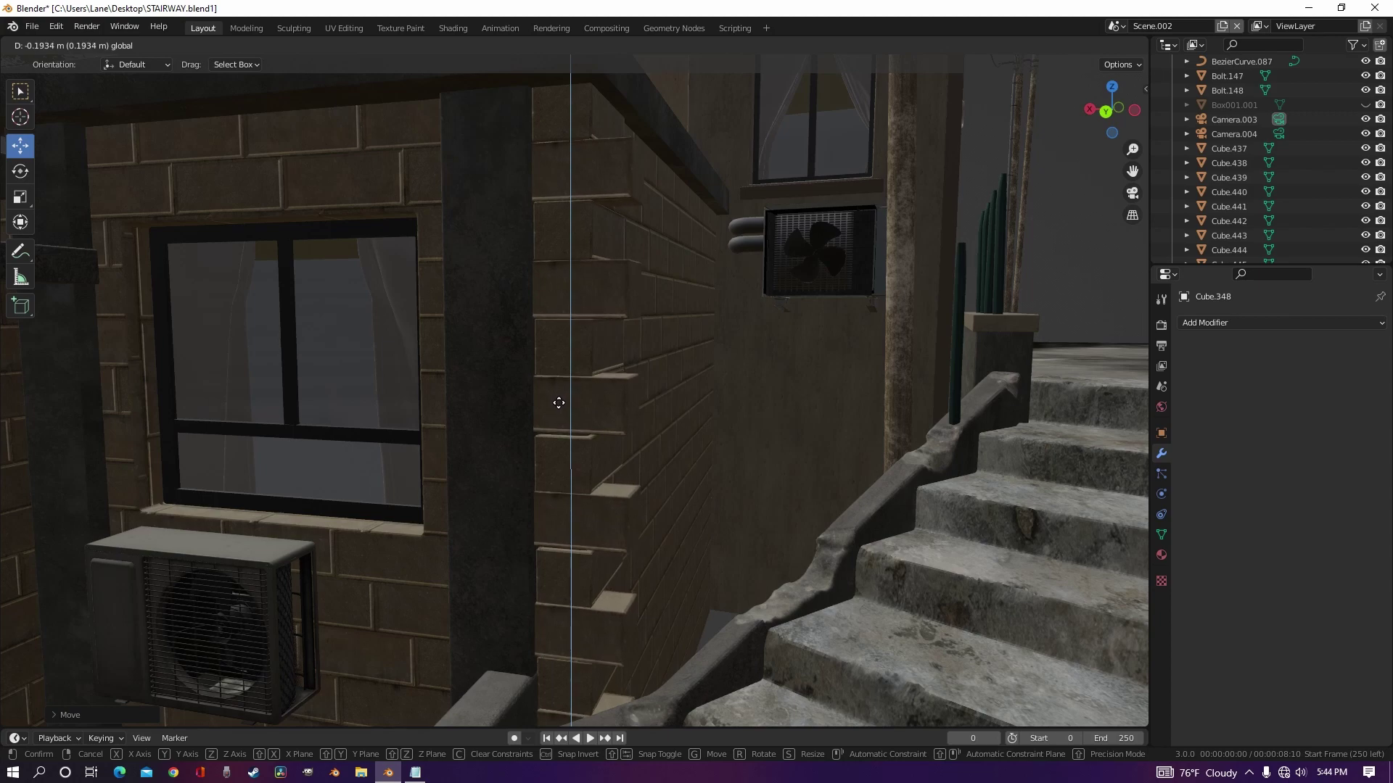
pyautogui.click(559, 402)
# Step: Adjust the rotated bricks along X and Y to fit them against the wall's corner
pyautogui.moveTo(559, 402); pyautogui.dragTo(537, 454, button='middle')
pyautogui.press('g')
pyautogui.press('x')
pyautogui.click(502, 464)
pyautogui.press('g')
pyautogui.press('y')
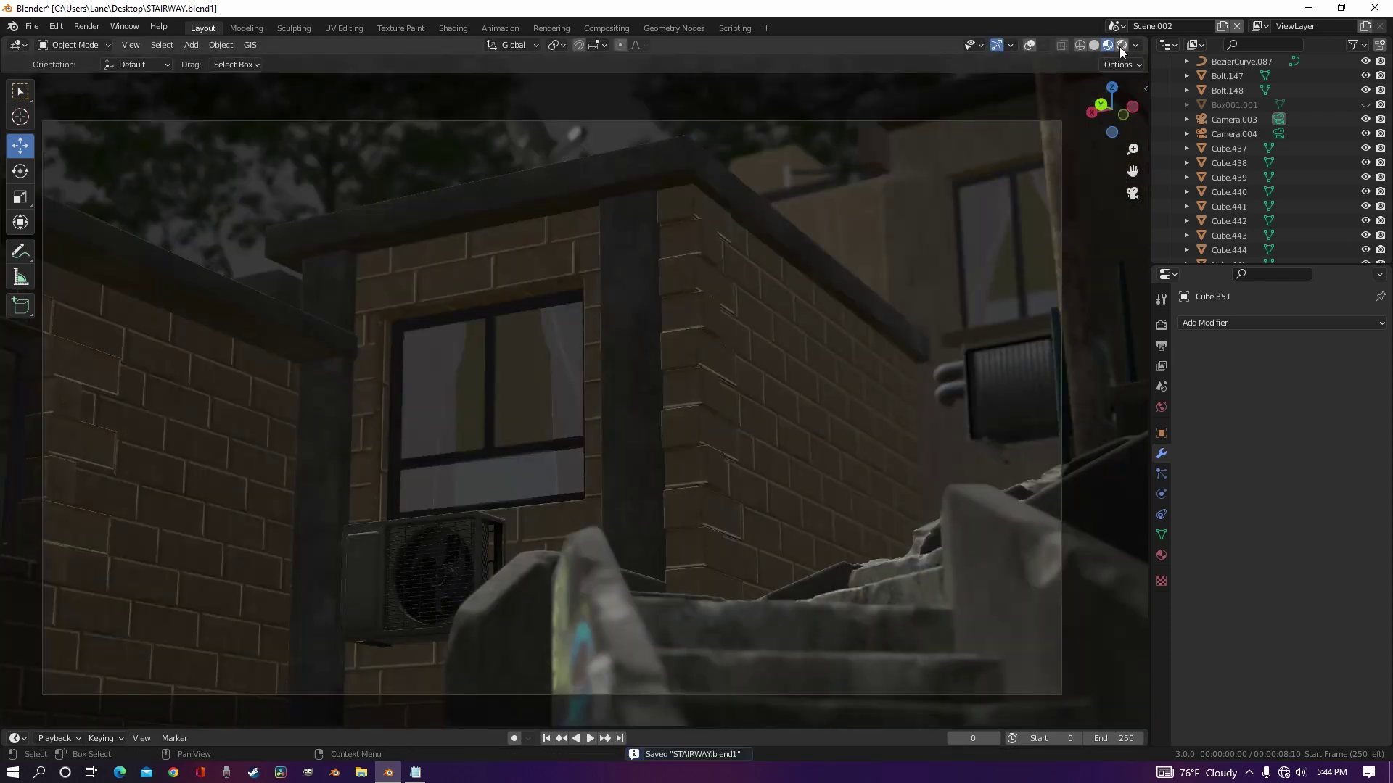
# Step: Inspect the finished corner bricks in Rendered shading from the camera and from above, and return to Material Preview
pyautogui.click(1120, 46)
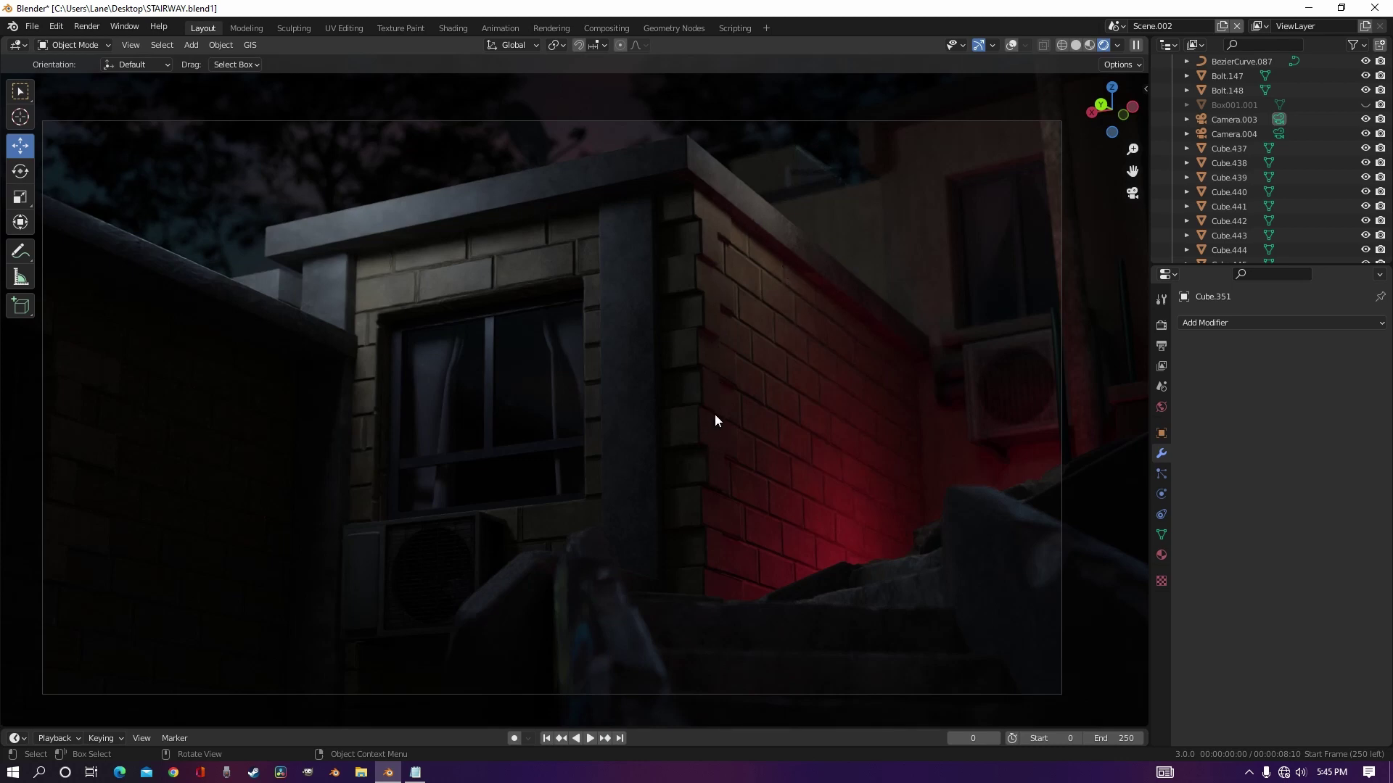
pyautogui.moveTo(715, 419); pyautogui.dragTo(693, 378, button='middle')
pyautogui.click(694, 379)
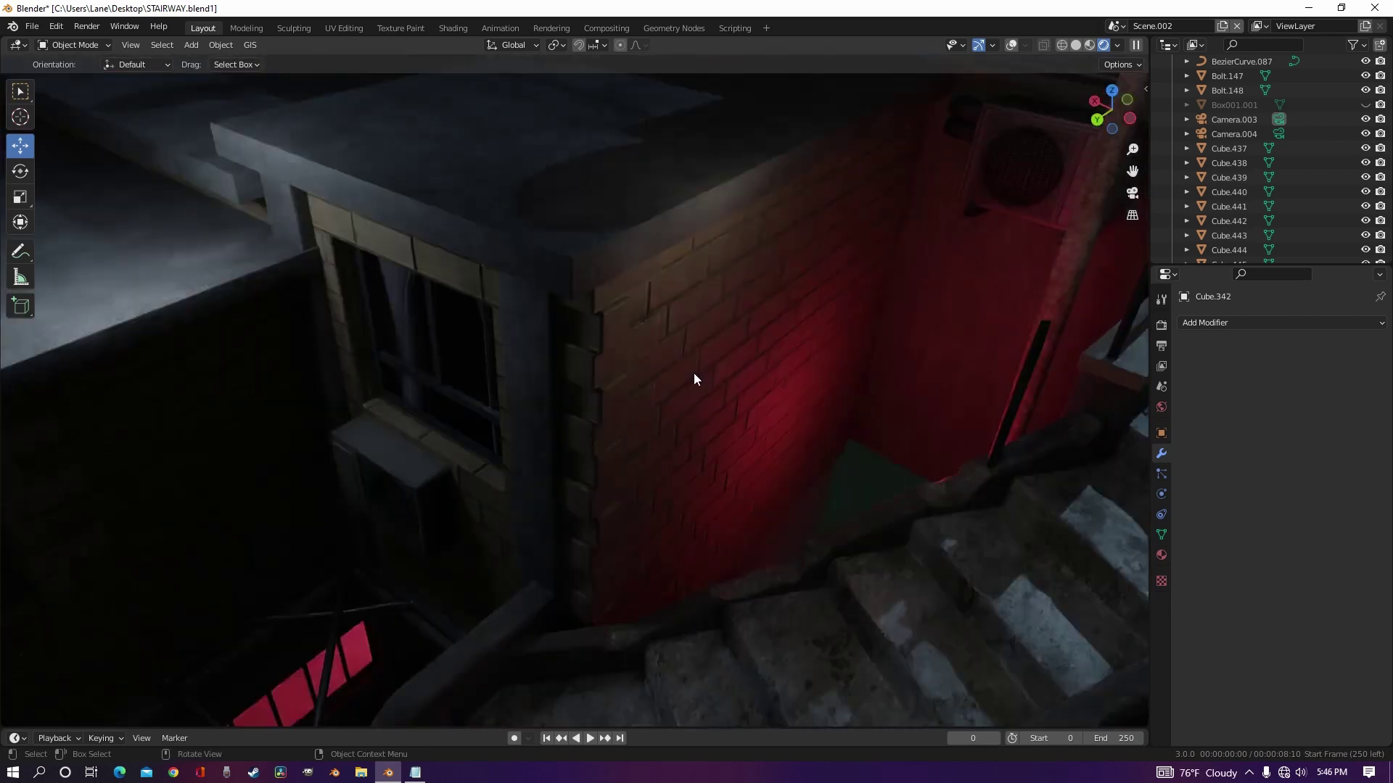
pyautogui.scroll(1, 695, 369)
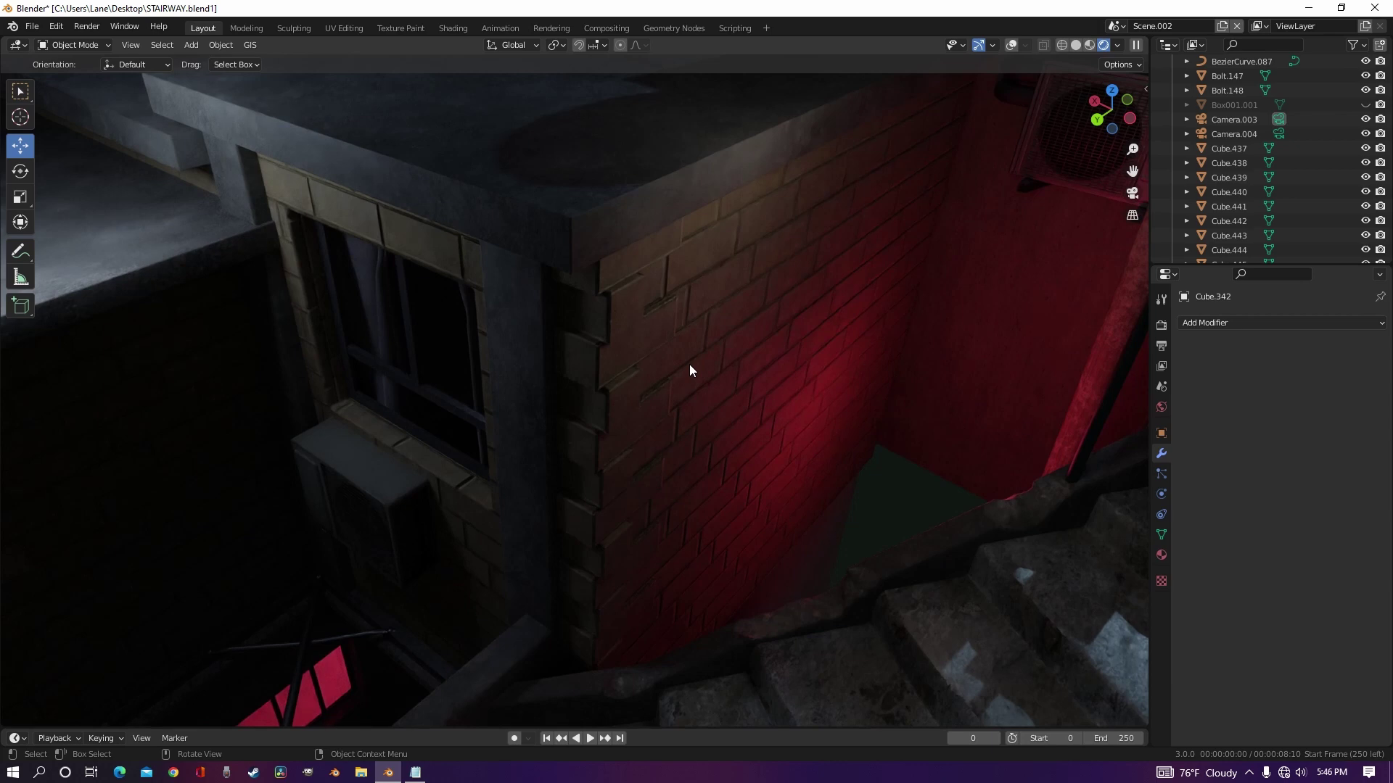
pyautogui.click(1090, 45)
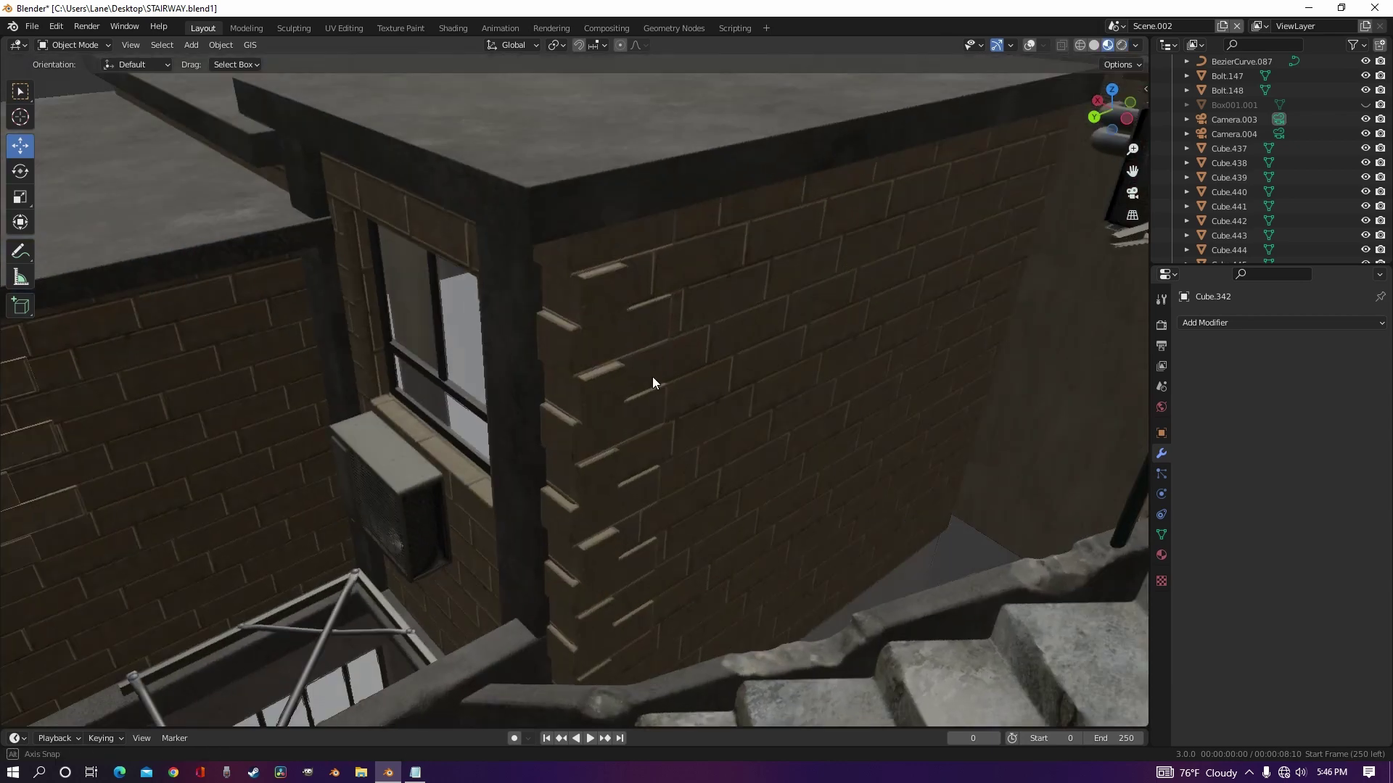
# Step: Duplicate an upper corner brick, place the copy about 1.1 m along Y on the side wall, and fine-tune its fit
pyautogui.moveTo(653, 378)
pyautogui.mouseDown(button='middle')
pyautogui.moveTo(579, 328)
pyautogui.moveTo(602, 343)
pyautogui.mouseUp(button='middle')
pyautogui.click(602, 338)
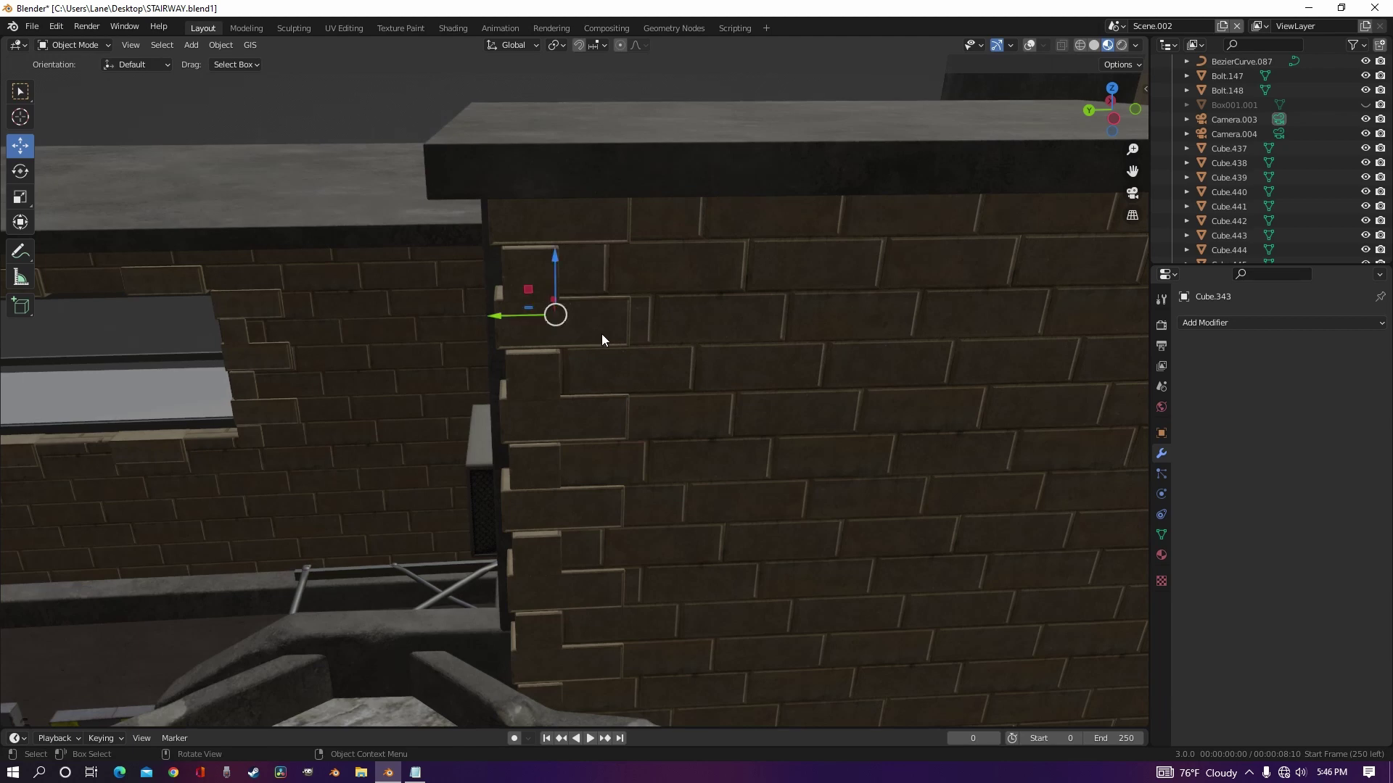
pyautogui.hotkey('shift', 'd')
pyautogui.press('y')
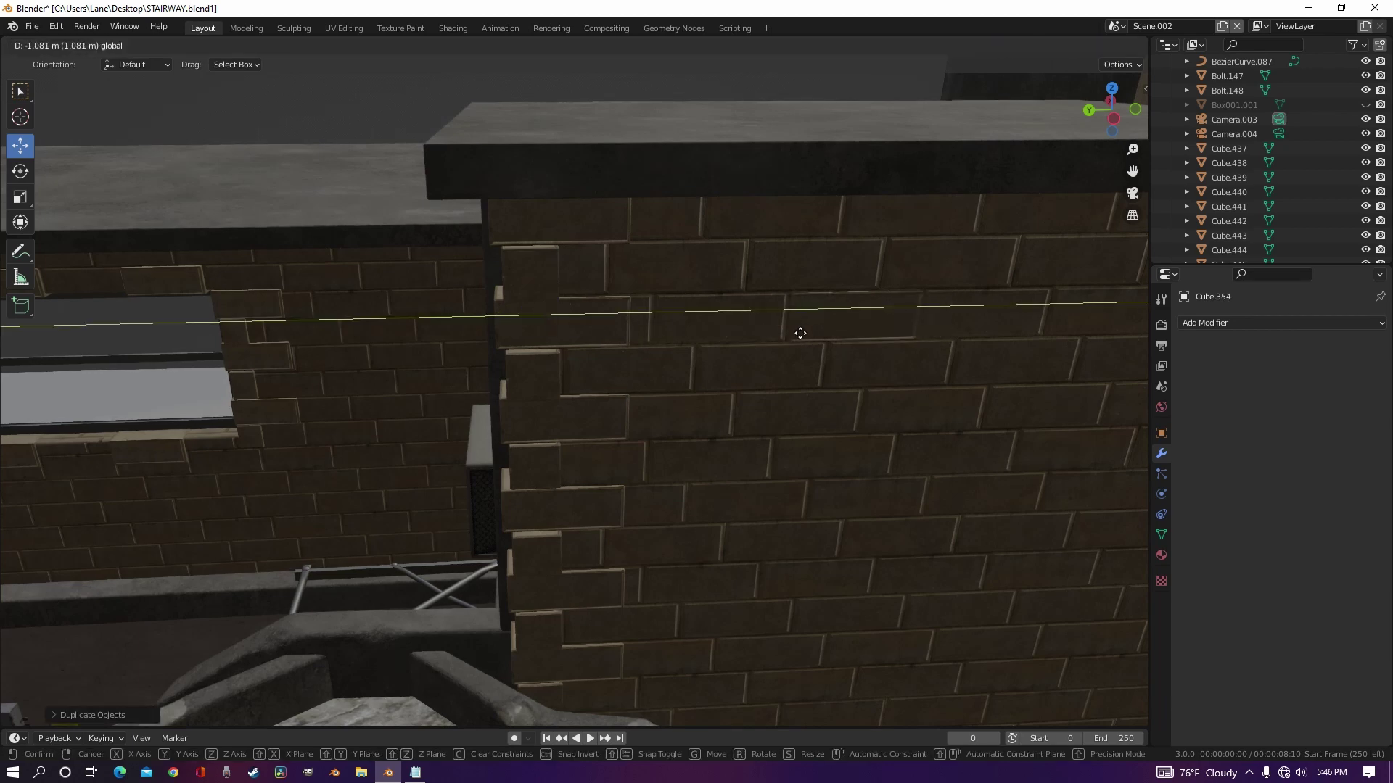
pyautogui.click(808, 336)
pyautogui.press('KP_Decimal')
pyautogui.moveTo(535, 398); pyautogui.dragTo(537, 408)
# Step: Duplicate the protruding wall brick again and offset the copy along Y to another spot on the side wall
pyautogui.moveTo(536, 408); pyautogui.dragTo(444, 356, button='middle')
pyautogui.scroll(-3, 567, 338)
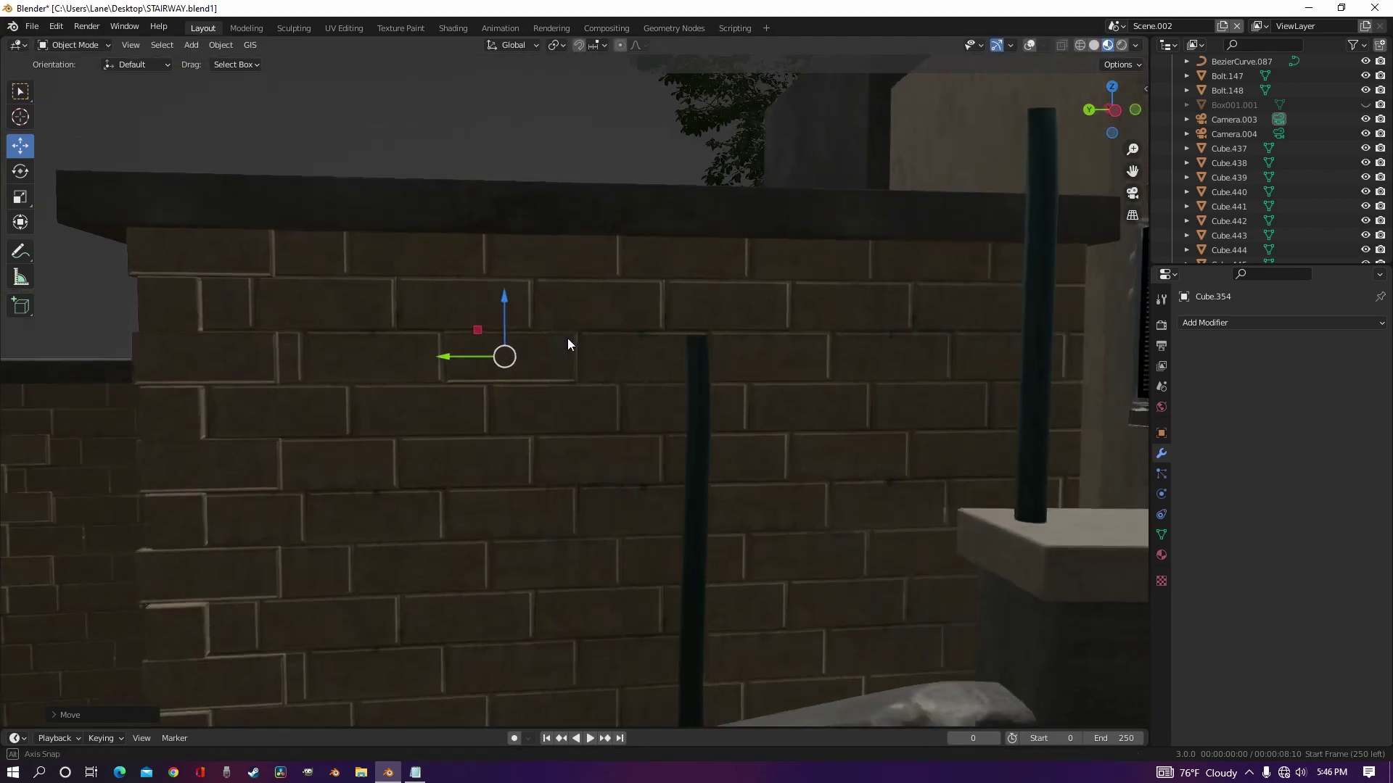
pyautogui.hotkey('shift', 'd')
pyautogui.press('y')
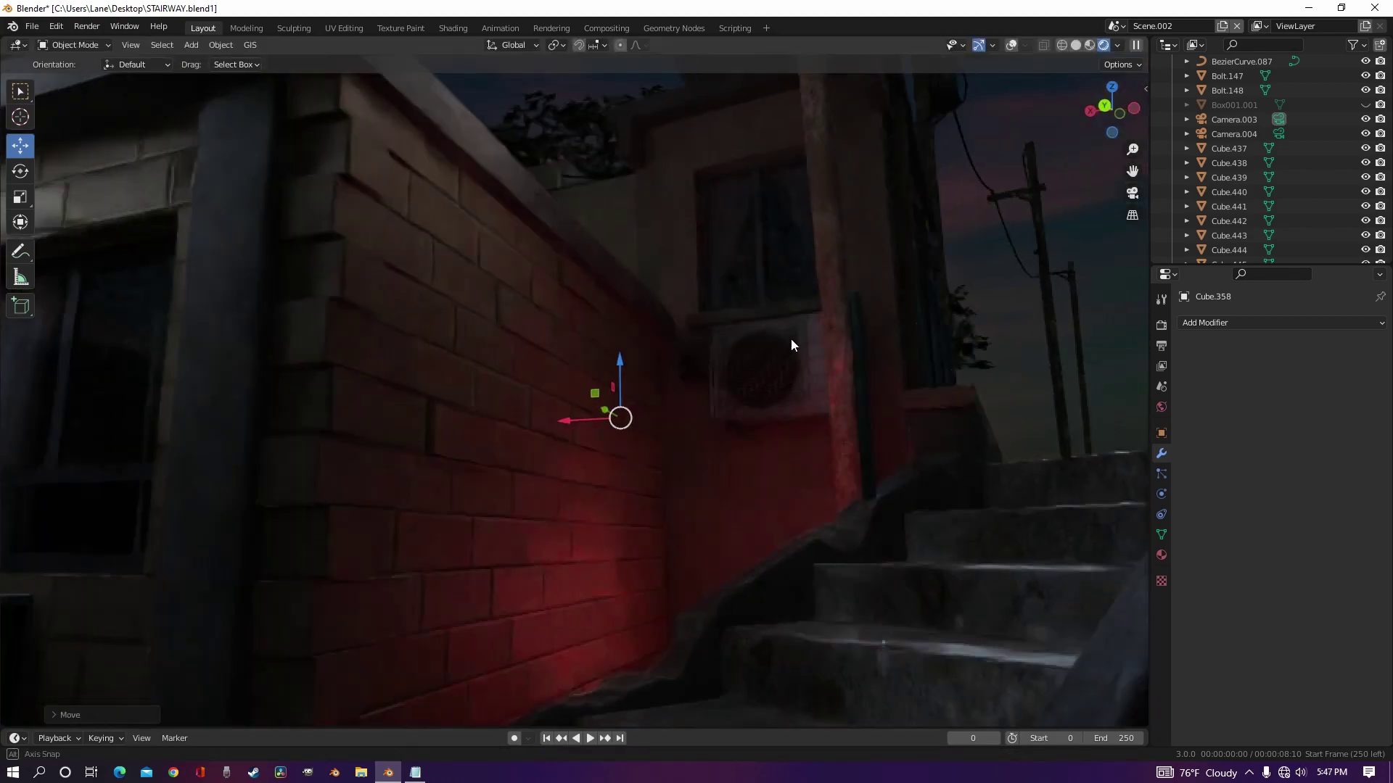
# Step: Examine the protruding bricks on the red-lit side wall through the scene camera in Rendered shading
pyautogui.press('`')
pyautogui.click(693, 391)
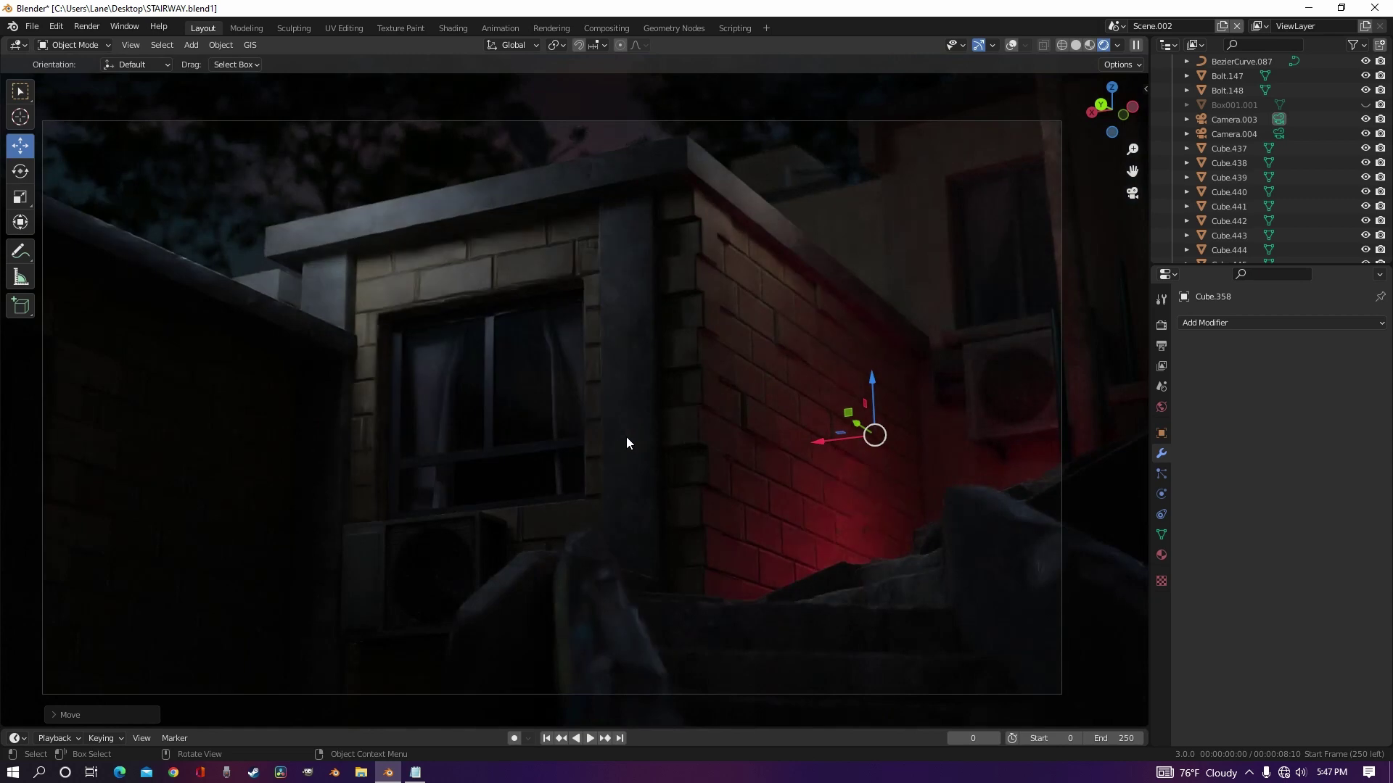
pyautogui.keyDown('shift'); pyautogui.moveTo(737, 407); pyautogui.dragTo(616, 394, button='middle'); pyautogui.keyUp('shift')
pyautogui.scroll(2, 714, 266)
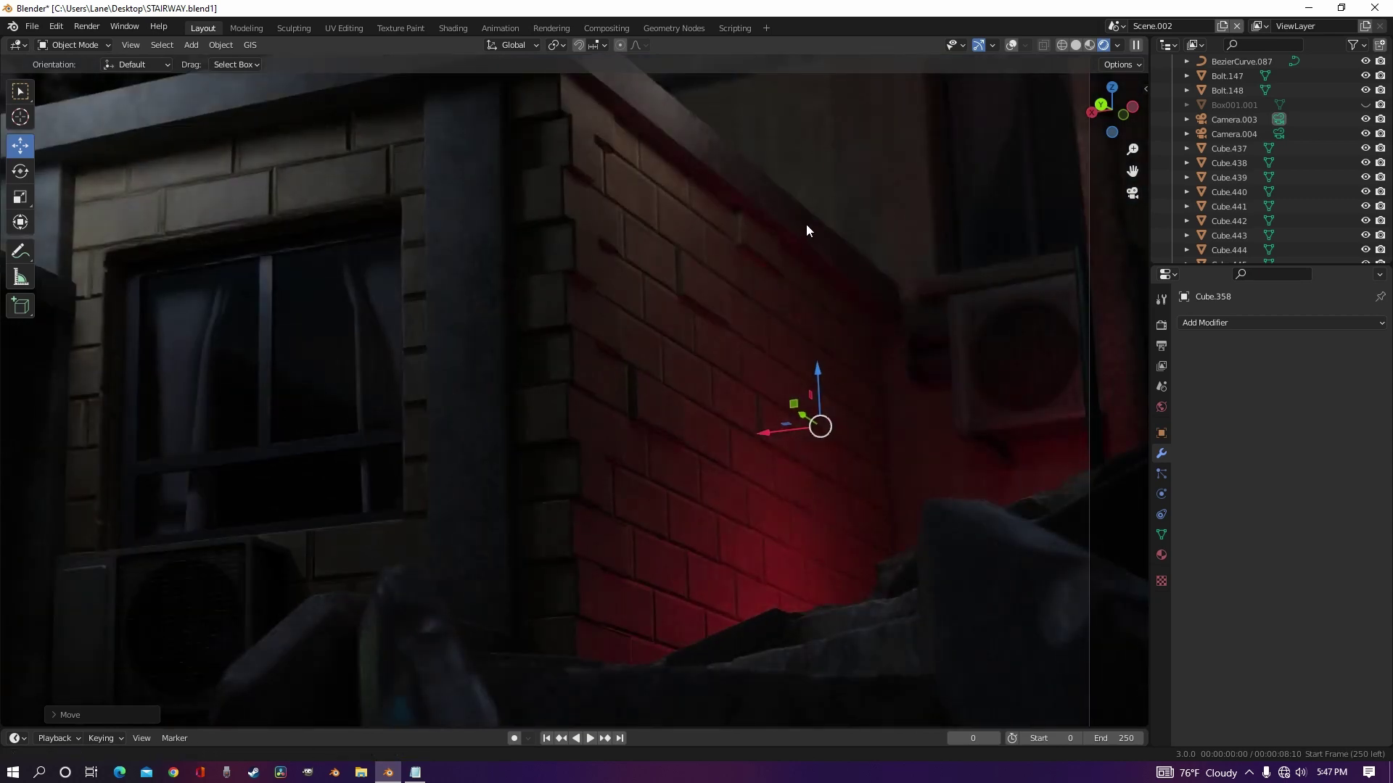
pyautogui.keyDown('shift'); pyautogui.moveTo(807, 224); pyautogui.dragTo(655, 241, button='middle'); pyautogui.keyUp('shift')
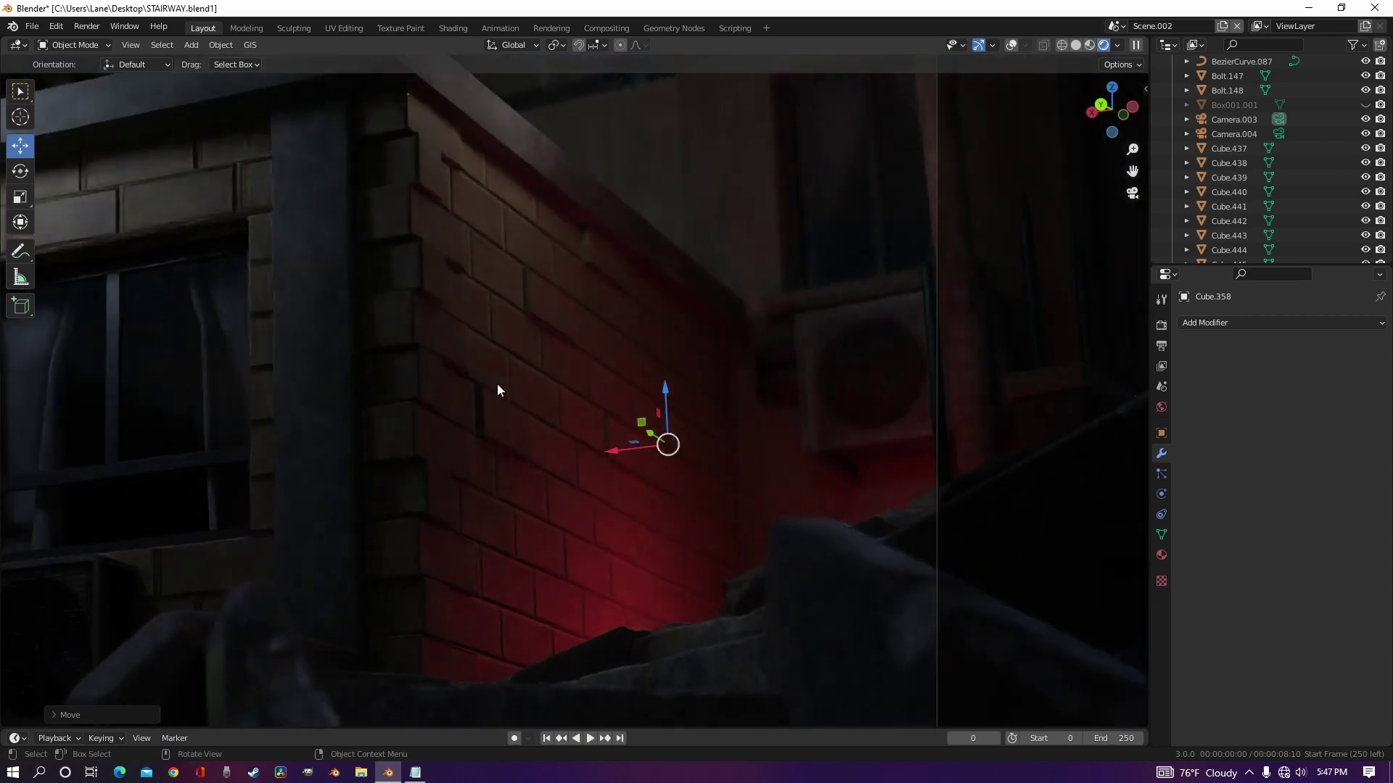